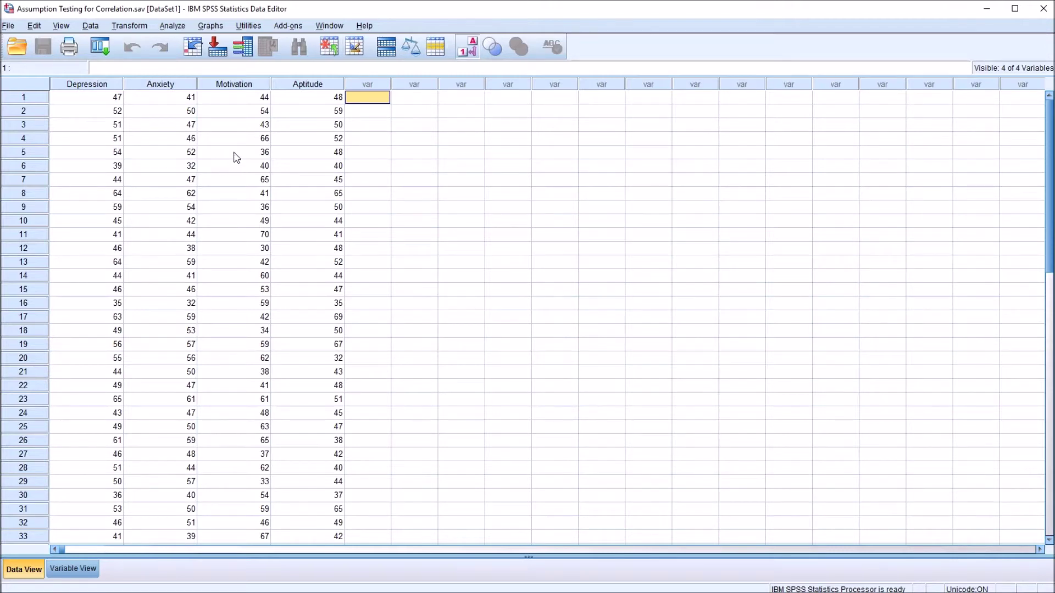
- Go through the Depression, Anxiety, Motivation and Aptitude columns of the data set one by one
left_click(90, 84)
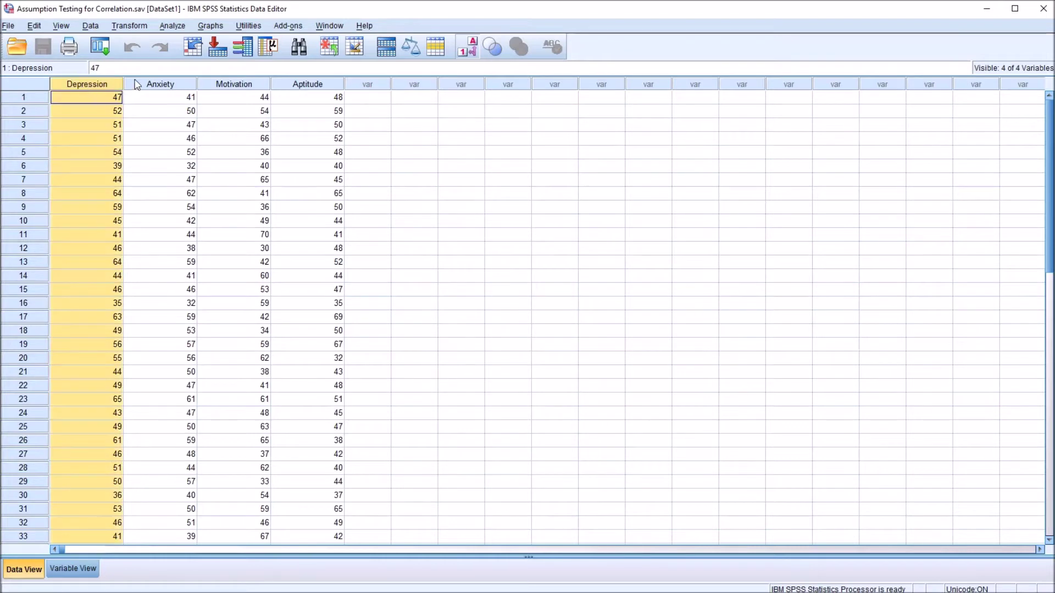
left_click(143, 85)
left_click(103, 85)
left_click(150, 86)
left_click(219, 86)
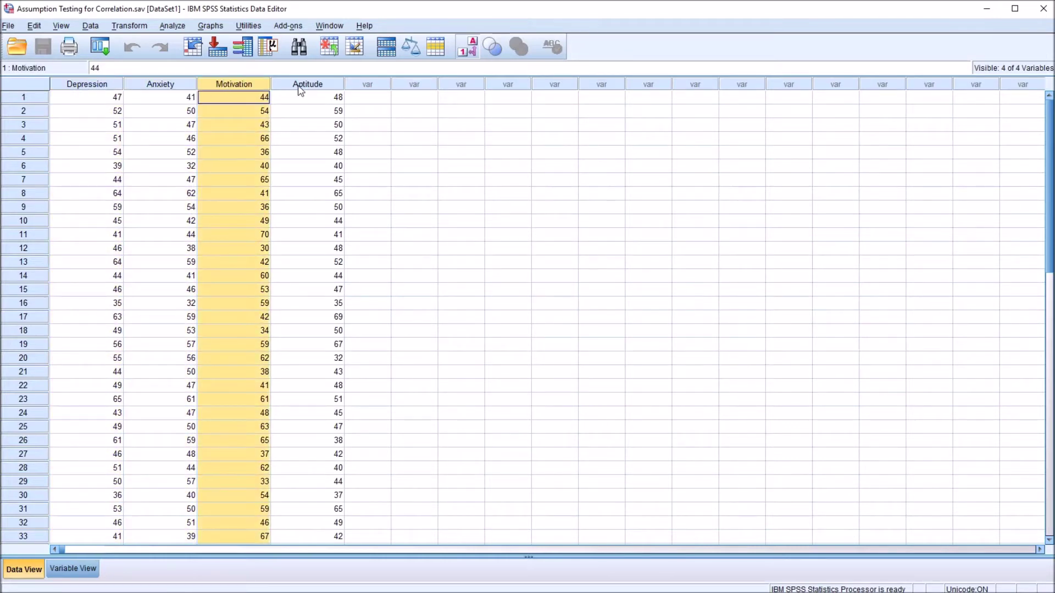
left_click(299, 85)
left_click(357, 101)
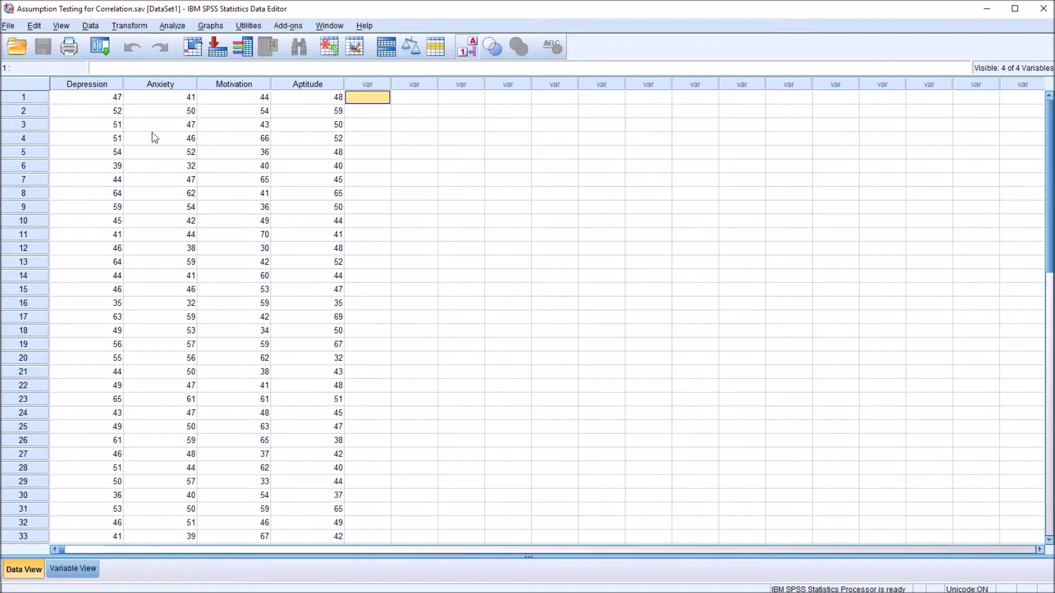
- Examine the Depression scores alongside the Anxiety and Motivation scores in the data grid
left_click(94, 88)
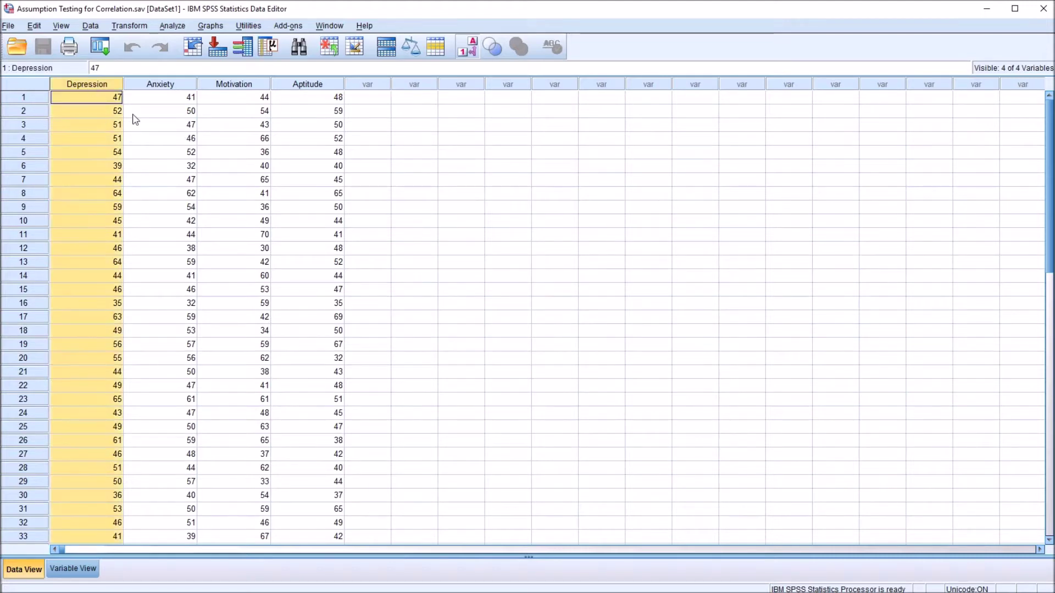
left_click(159, 86)
left_click(227, 99)
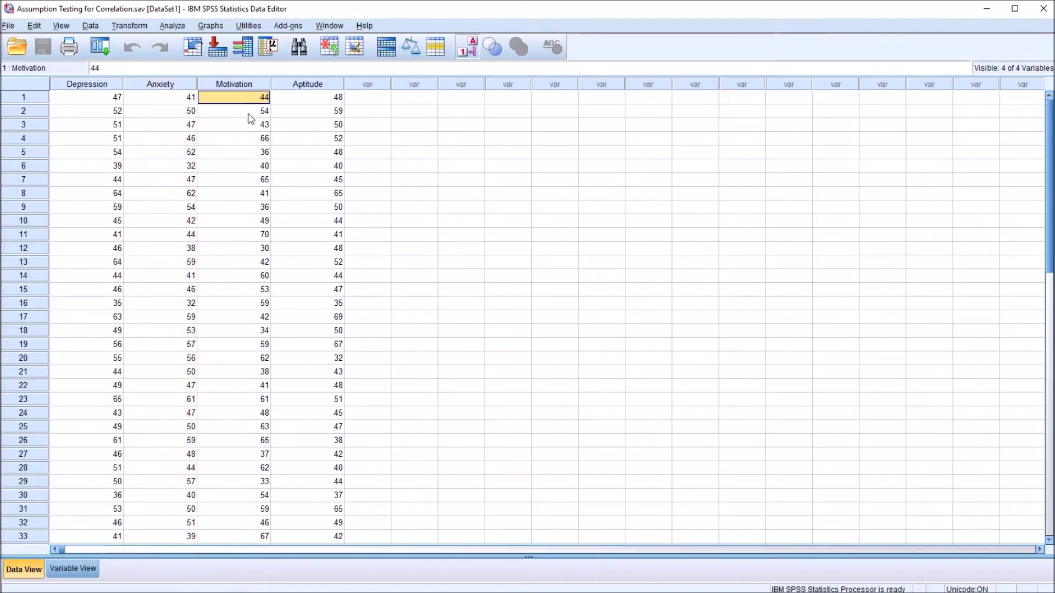
left_click(351, 100)
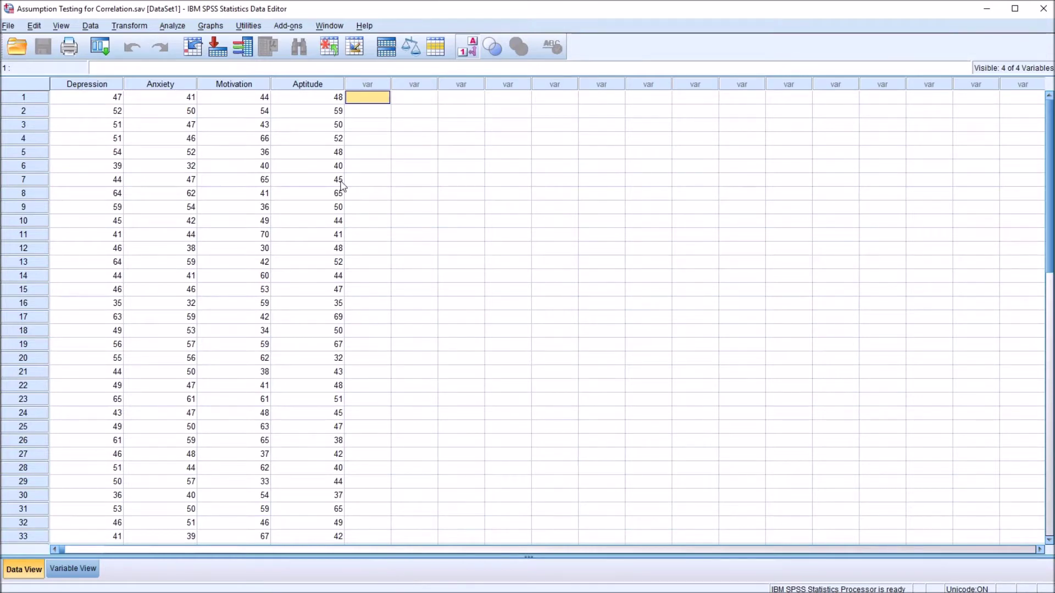
left_click(100, 85)
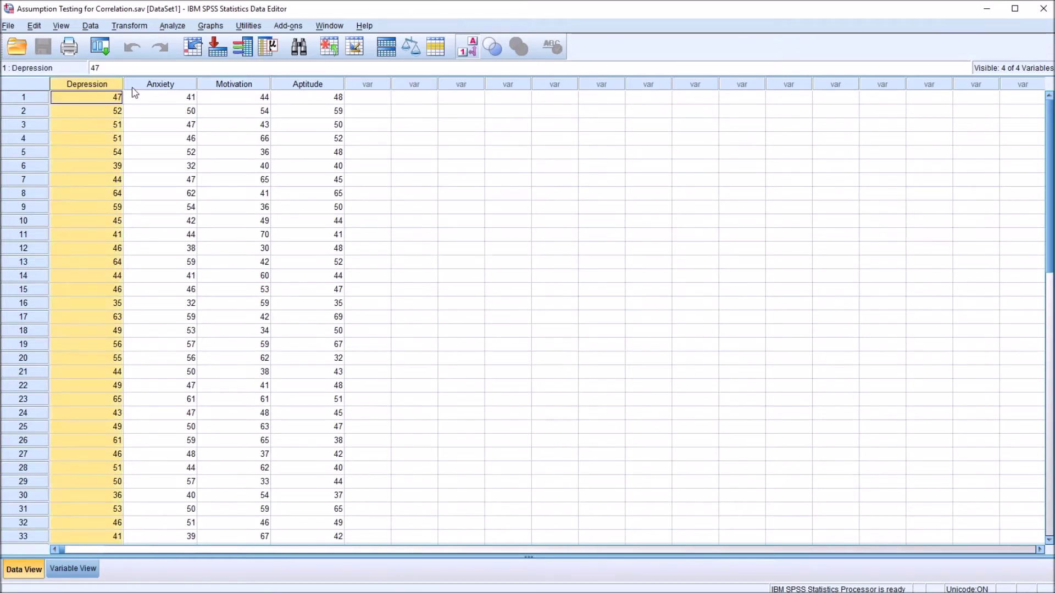
left_click(151, 86)
left_click(368, 99)
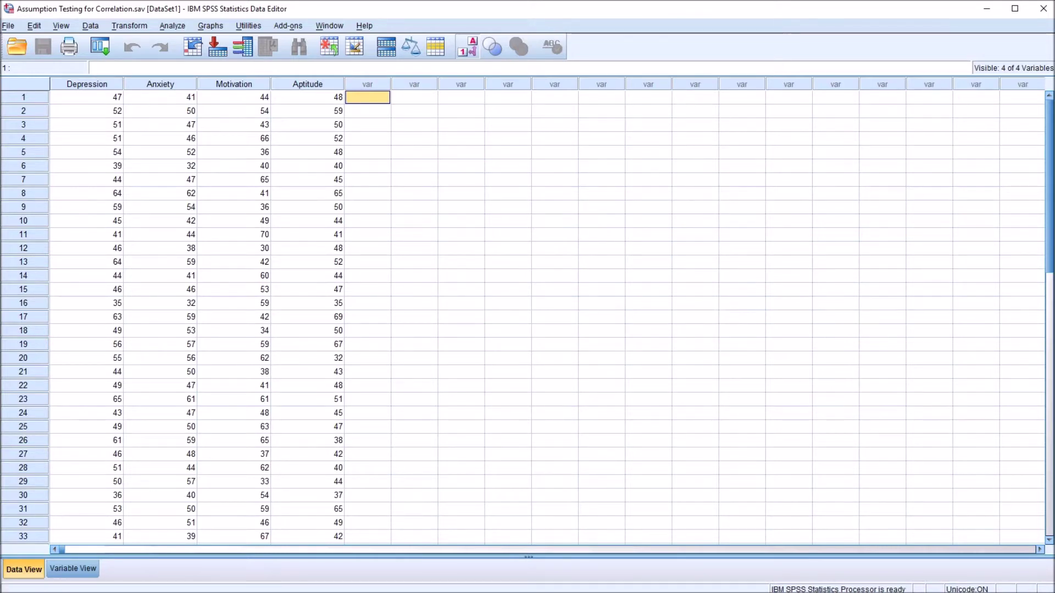
- Examine the variable pairs Depression with Anxiety and Depression with Motivation in the data grid
left_click(399, 577)
left_click(87, 87)
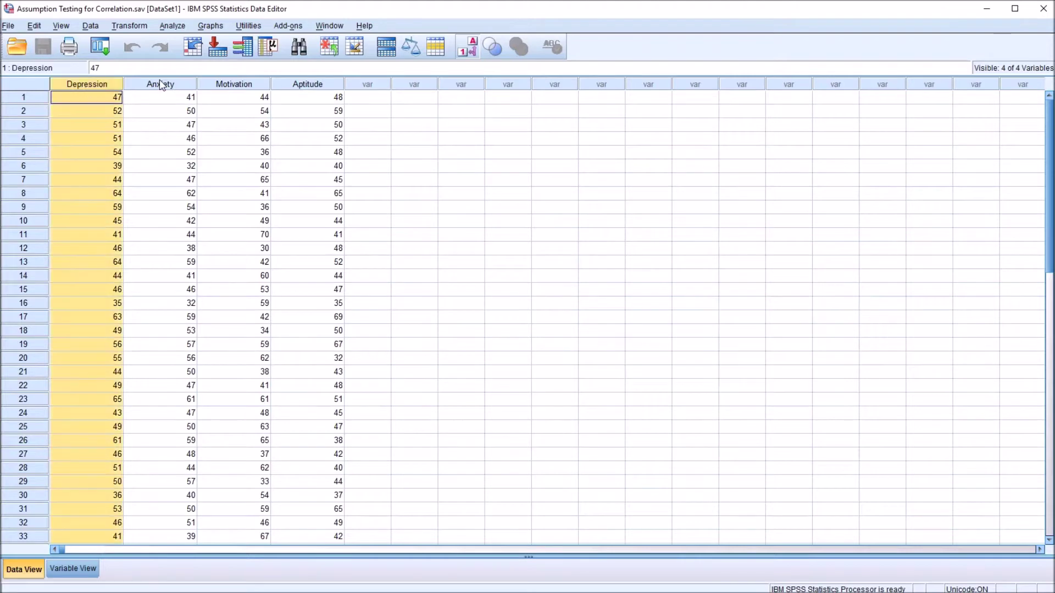
left_click(157, 85)
left_click(227, 86)
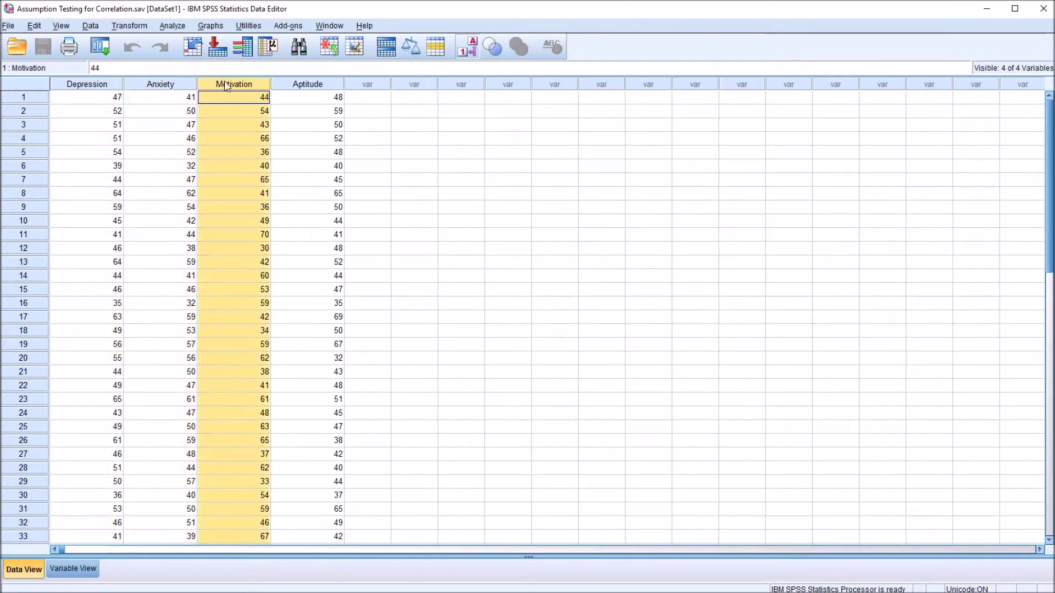
left_click(101, 88)
left_click(159, 85)
left_click(94, 85)
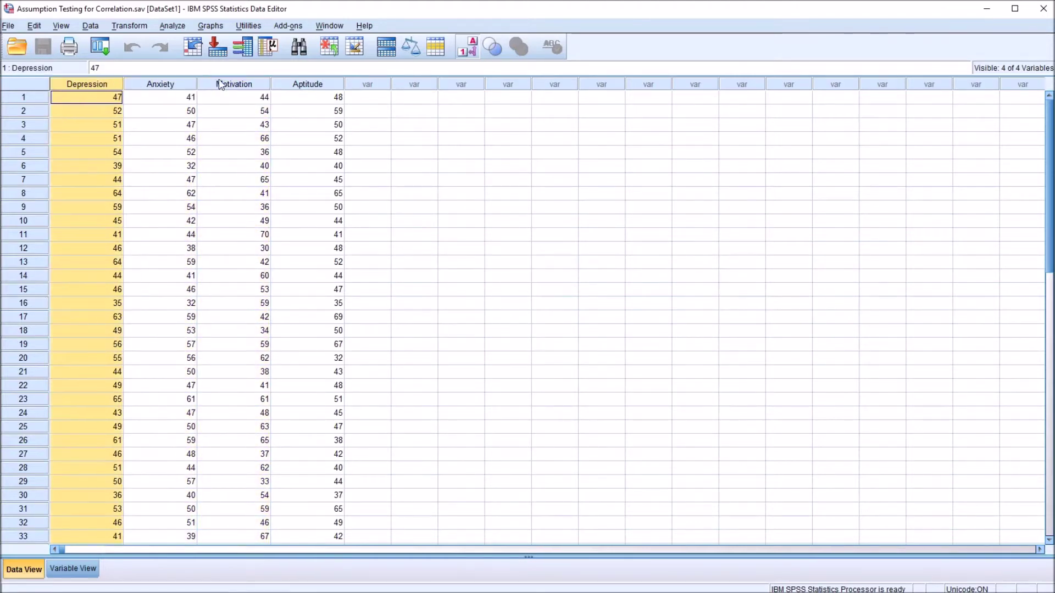
left_click(215, 88)
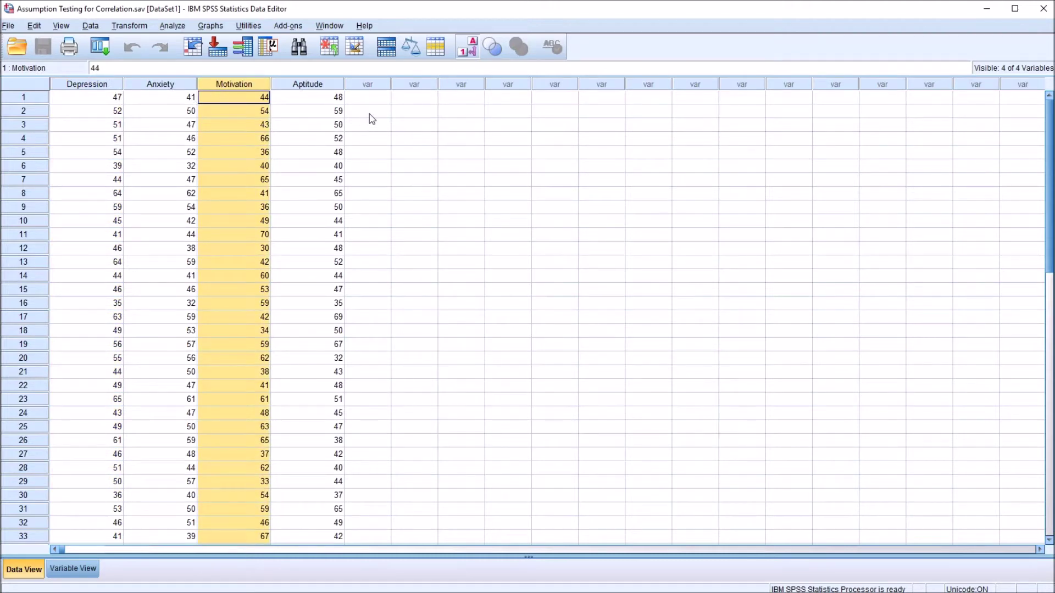
left_click(362, 102)
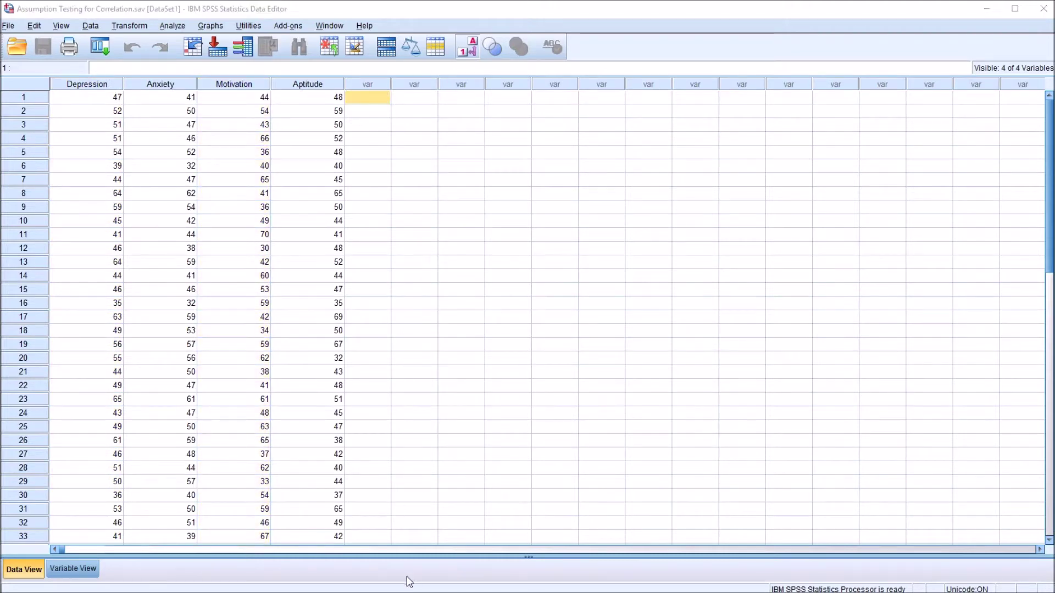
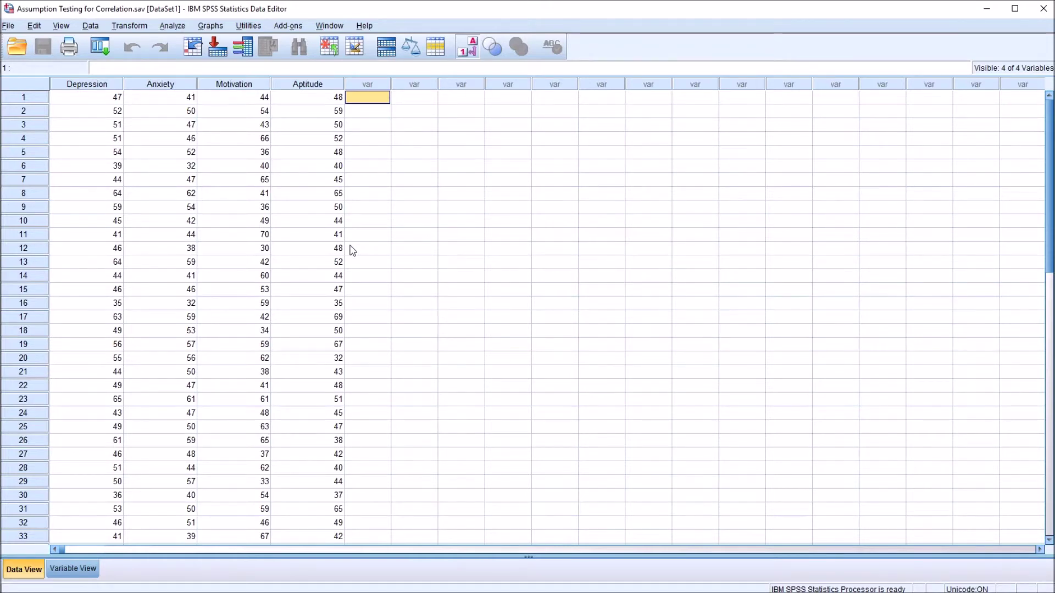
- Review all four variable columns again as candidates for the correlation, from Depression through Aptitude
left_click(107, 84)
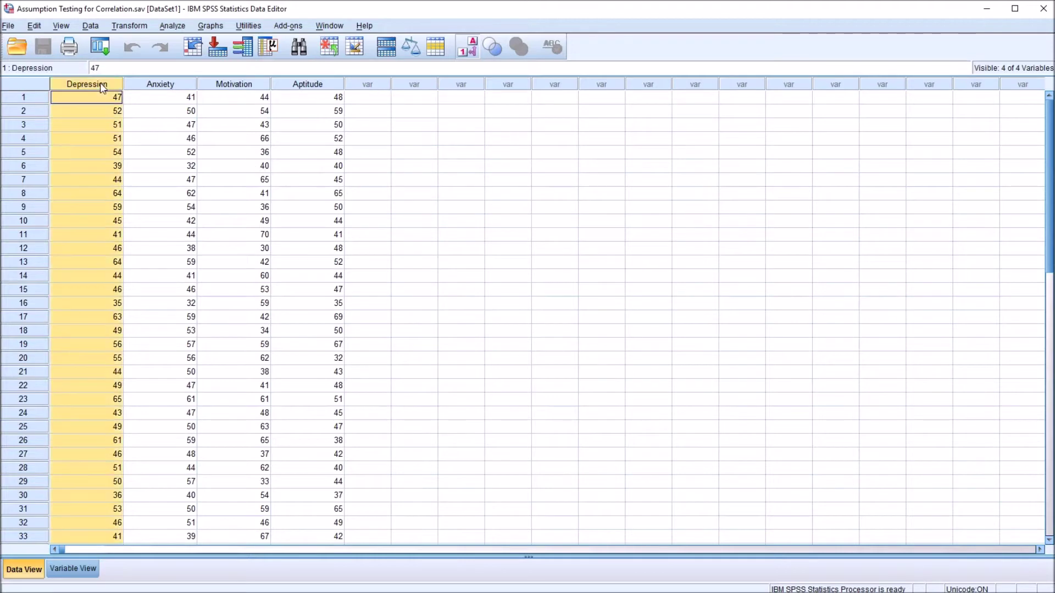
left_click(158, 85)
left_click(223, 84)
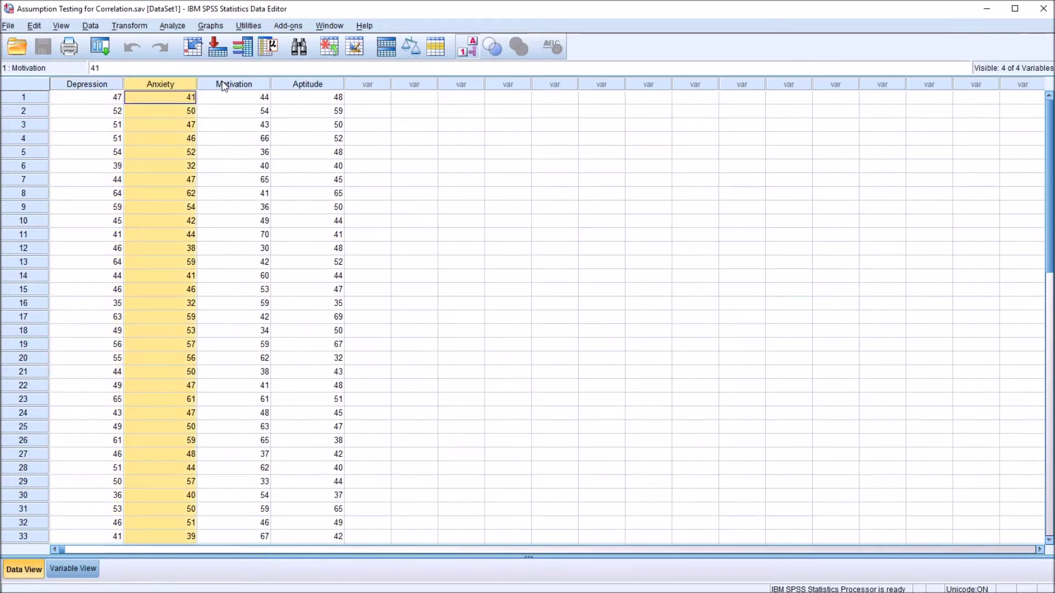
left_click(302, 86)
left_click(362, 100)
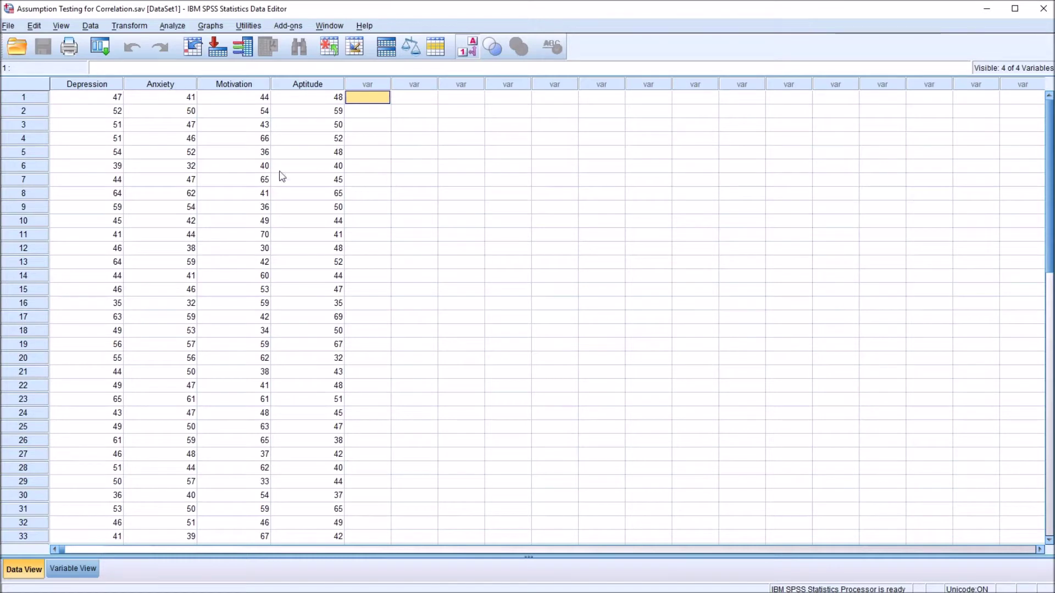
left_click(90, 87)
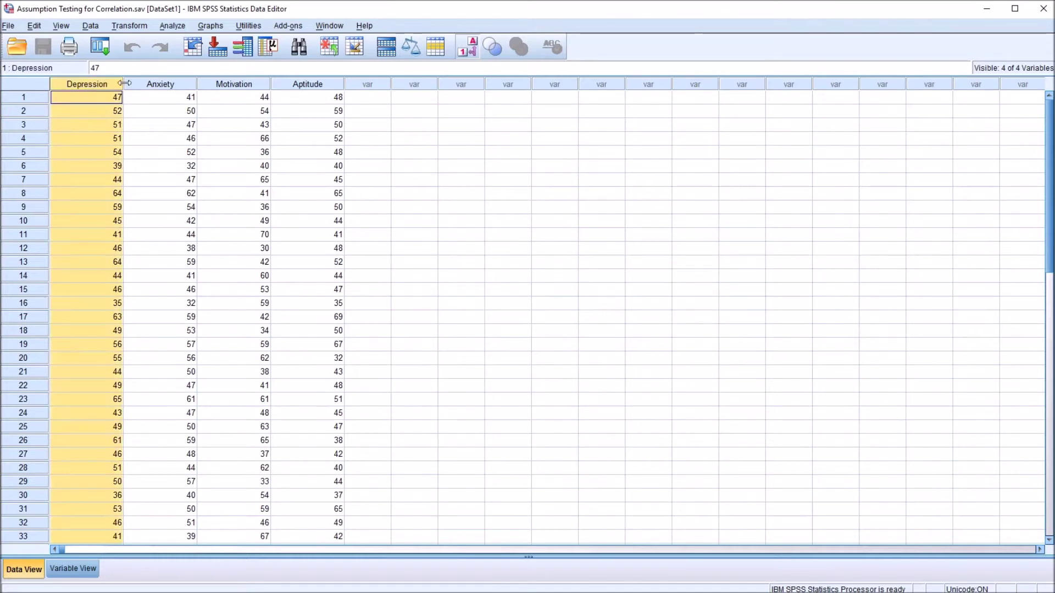
left_click(149, 87)
left_click(210, 87)
left_click(366, 97)
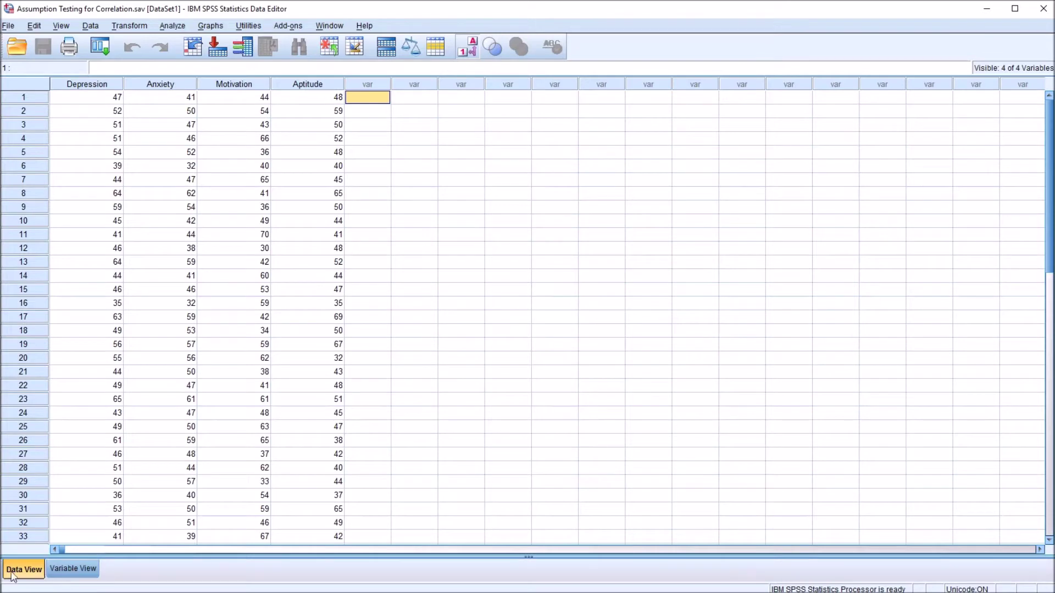
- Inspect the measurement levels of the four variables in the variable definitions and the available level options
left_click(66, 570)
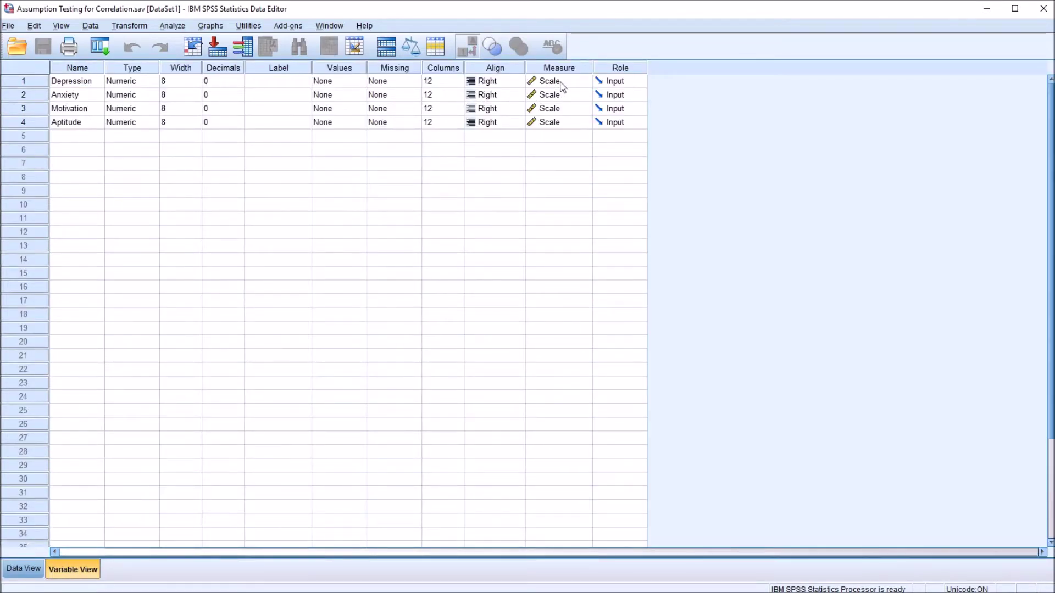
left_click(561, 68)
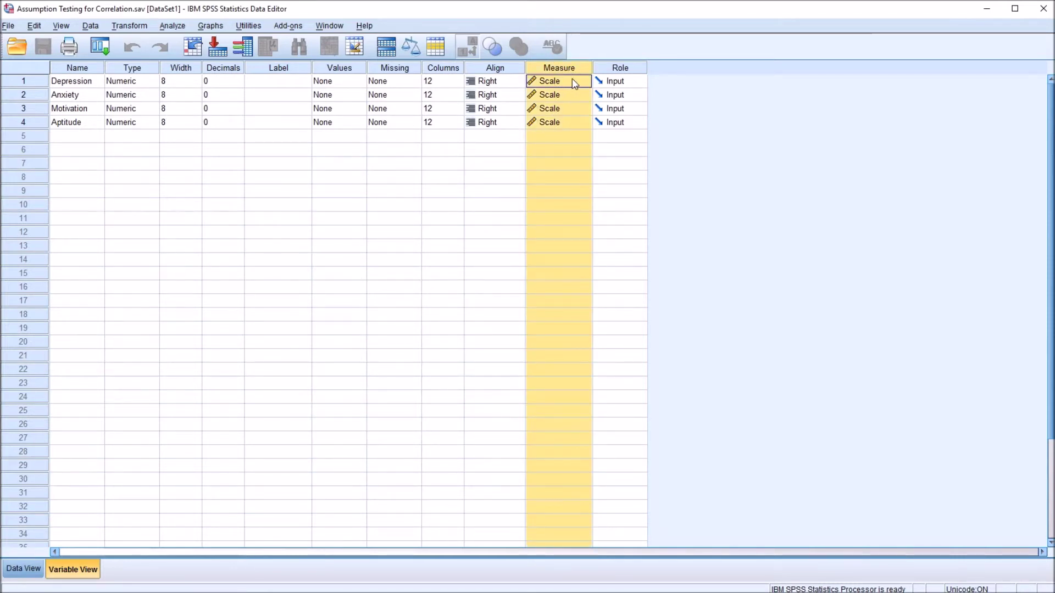
left_click(512, 136)
left_click(537, 136)
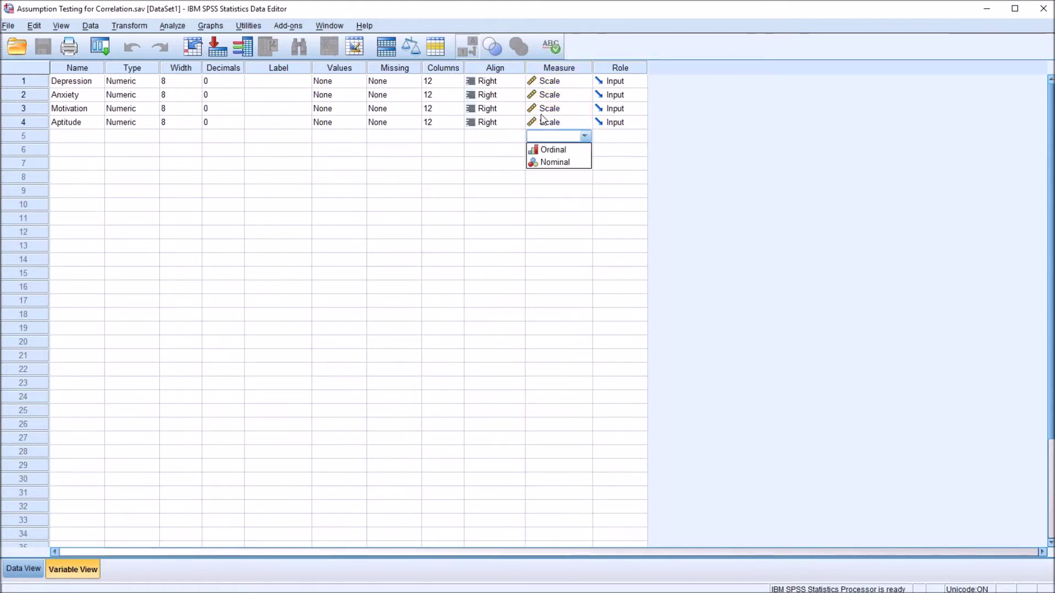
- Set the measurement level of Depression to Scale and return to the data values
left_click(569, 81)
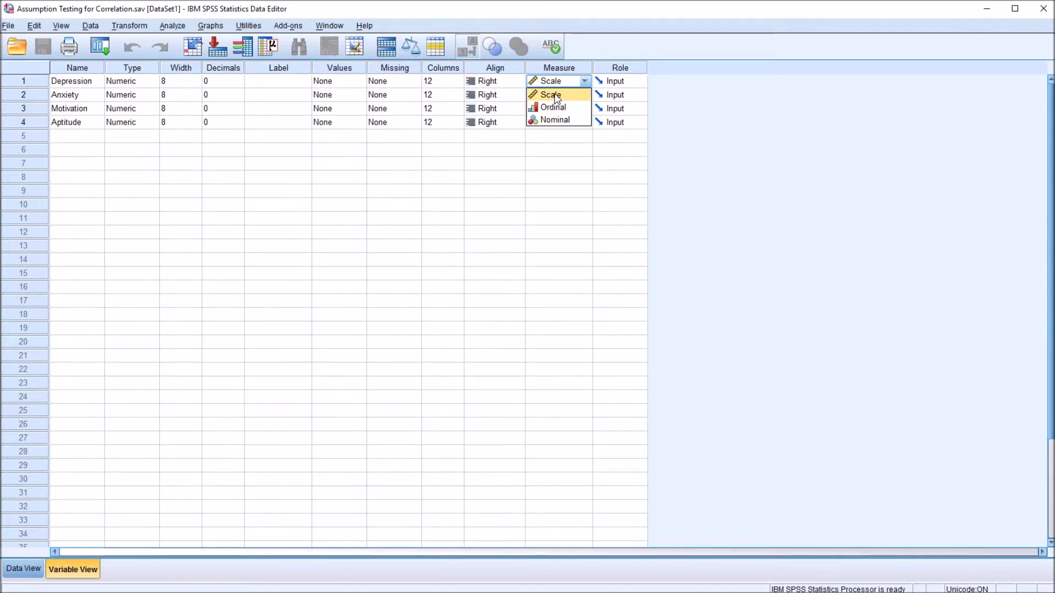
left_click(556, 97)
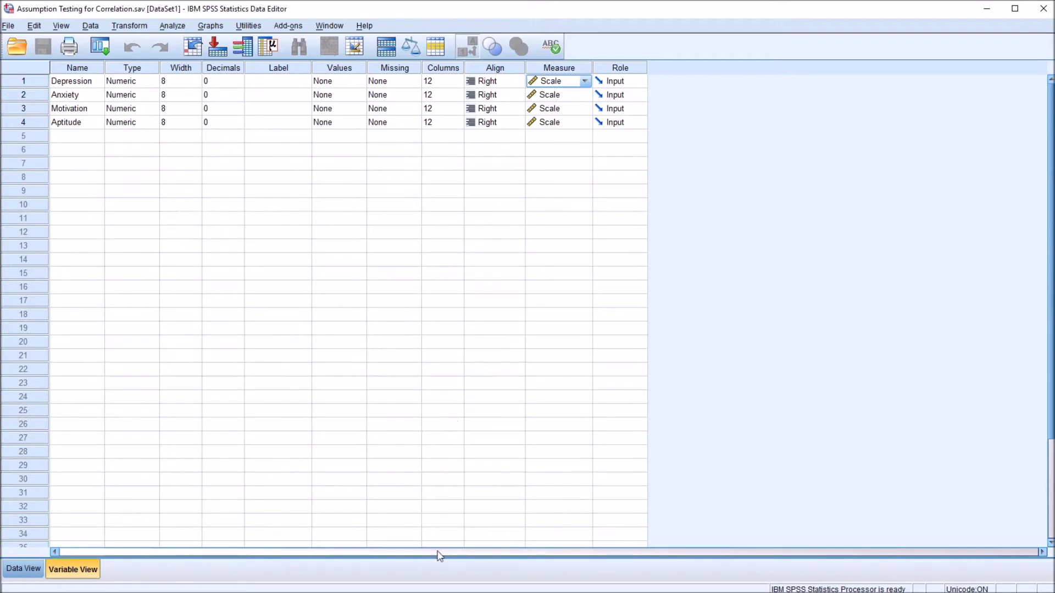
left_click(585, 82)
left_click(569, 94)
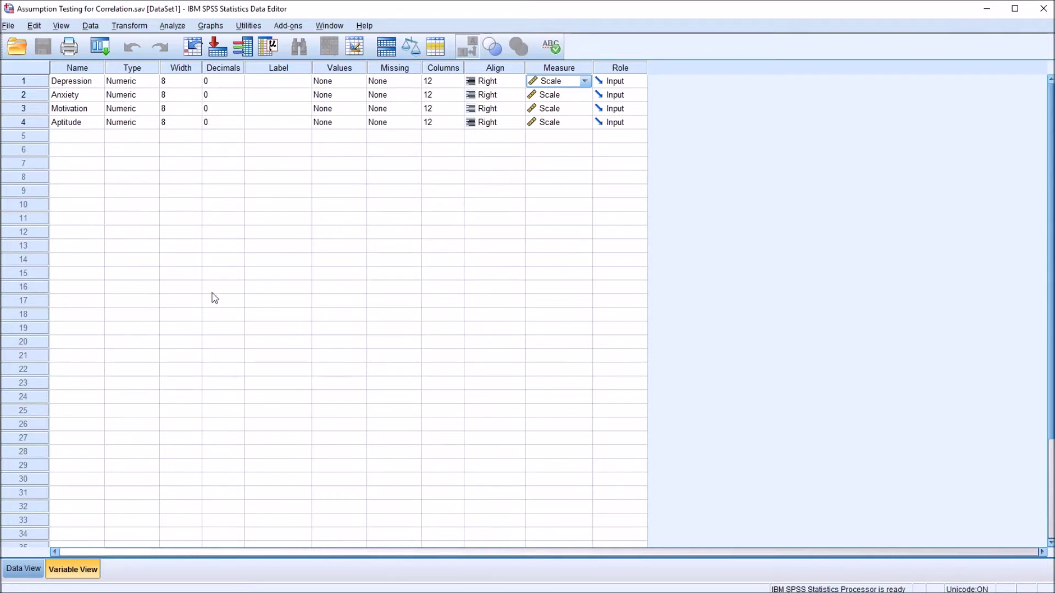
left_click(25, 568)
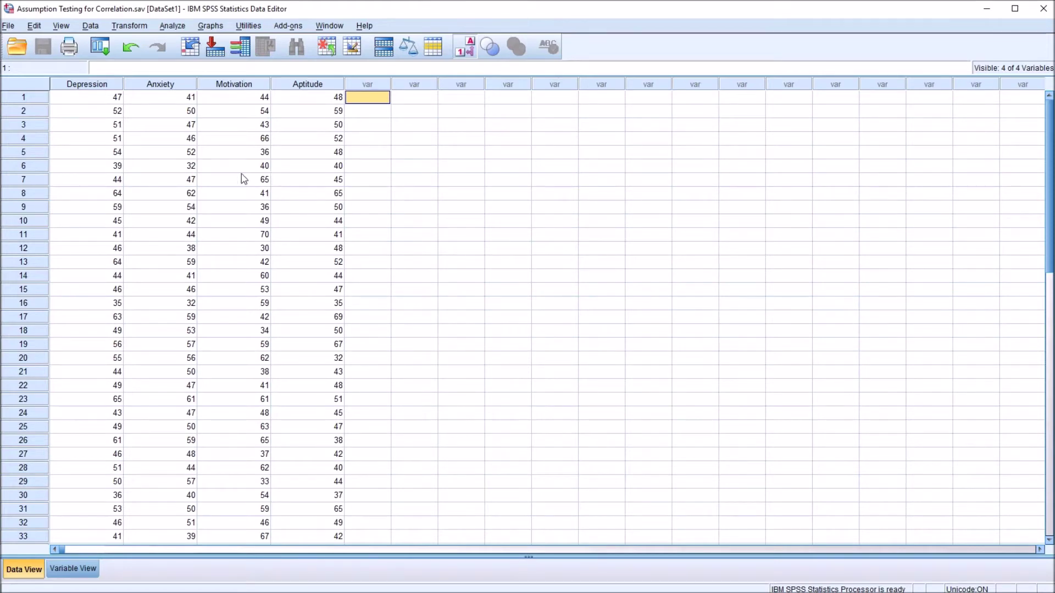
- Start an Explore analysis with Depression, Anxiety, Motivation and Aptitude as the dependent variables
left_click(173, 27)
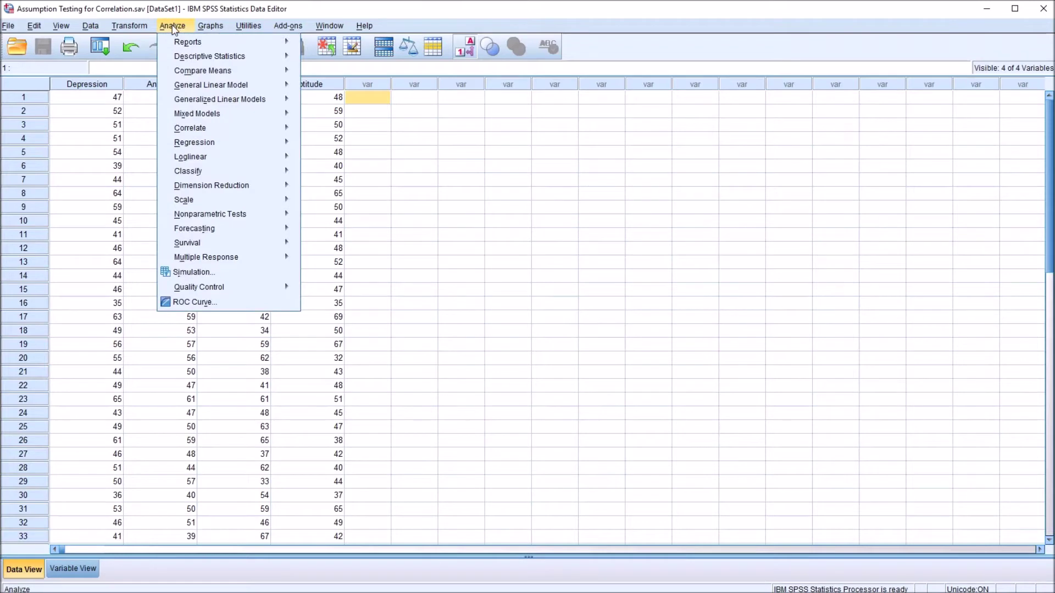
mouse_move(204, 59)
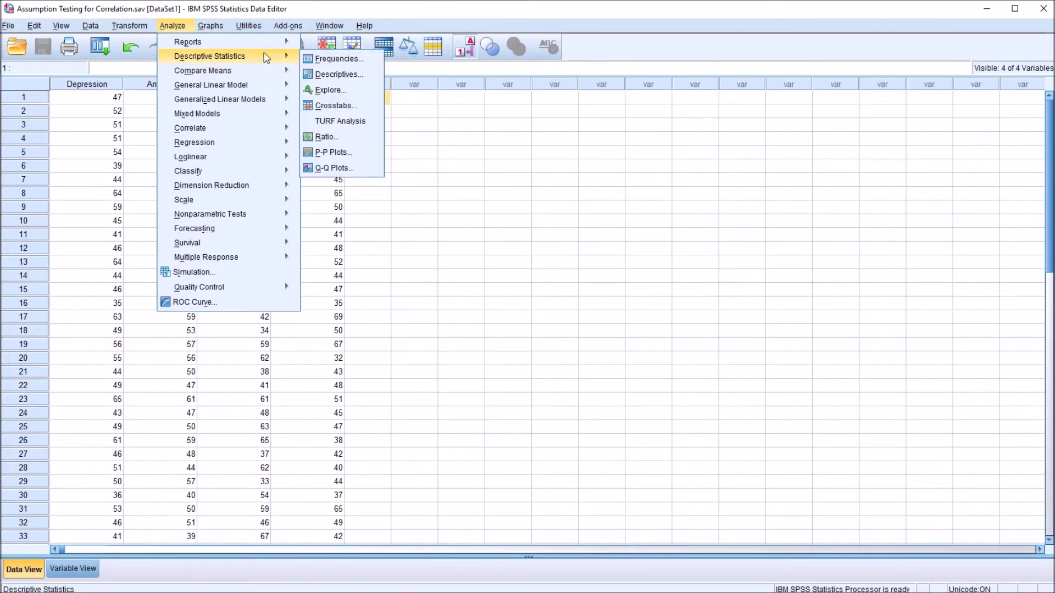
left_click(332, 91)
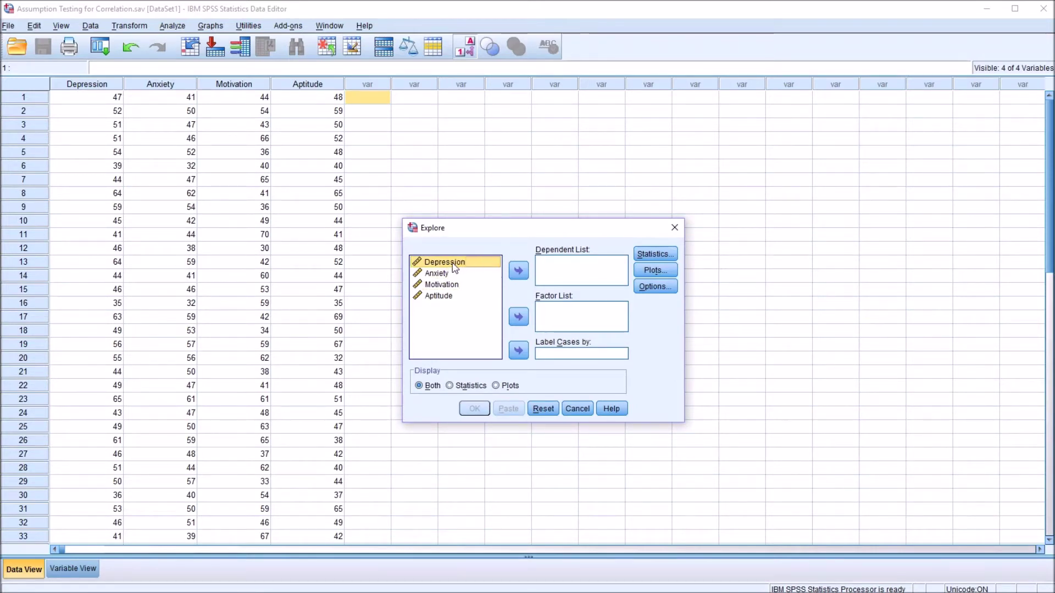
left_click_drag(454, 267, 555, 273)
left_click_drag(446, 263, 555, 277)
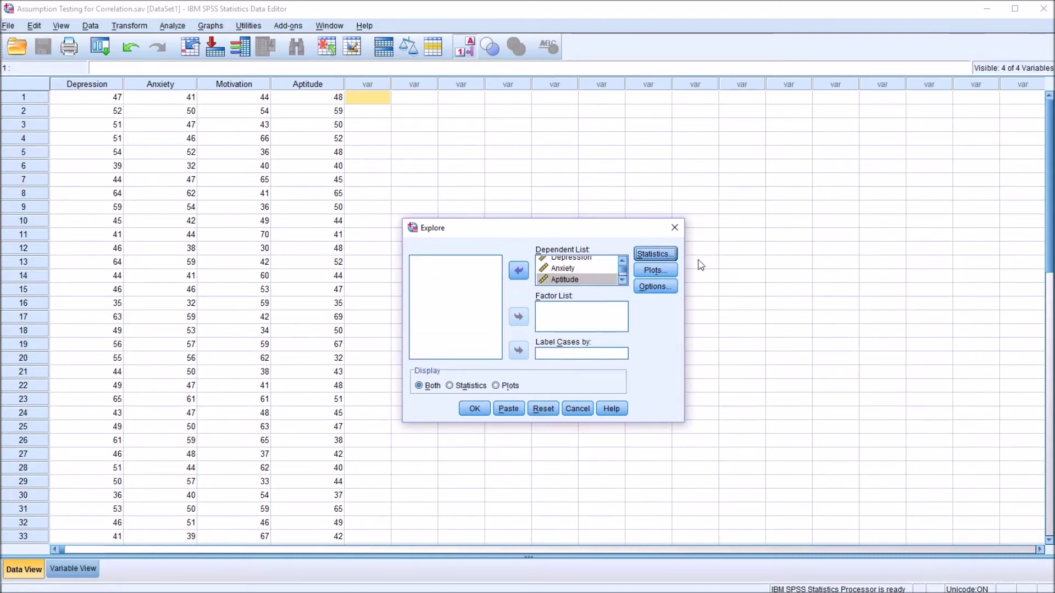
- Include Outliers in the Explore statistics, along with the descriptives at a 95% confidence interval
left_click(665, 256)
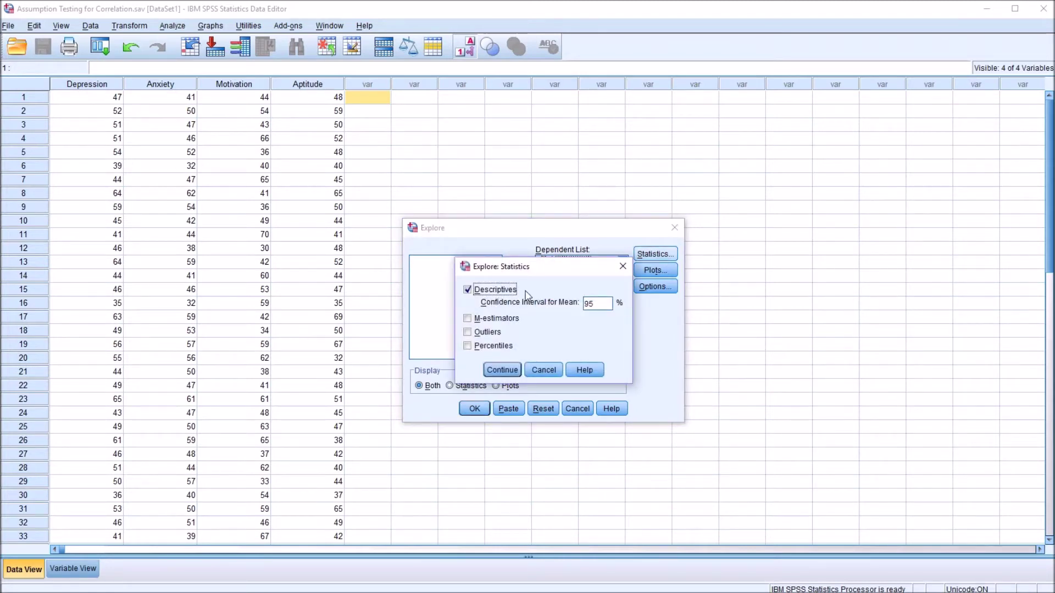
left_click(494, 331)
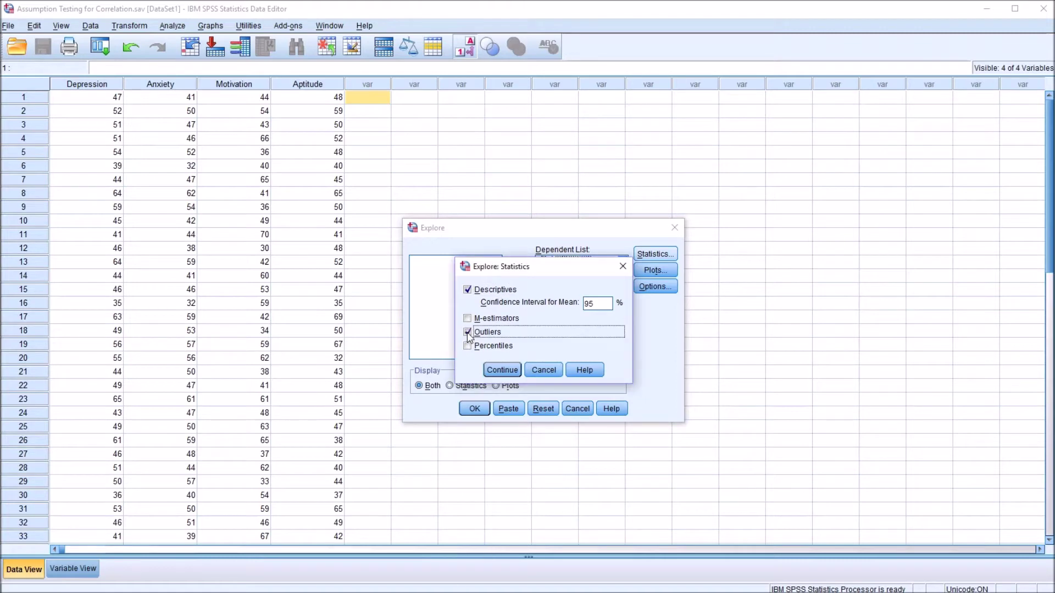
left_click(501, 370)
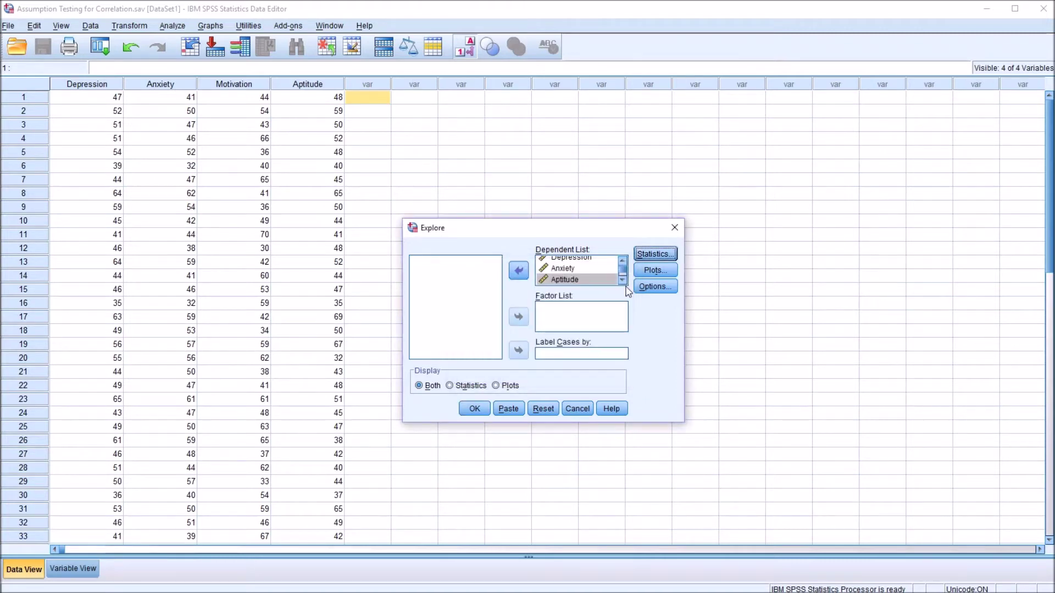
- Set the Explore plots to histograms instead of stem-and-leaf, and include normality plots with tests
left_click(642, 271)
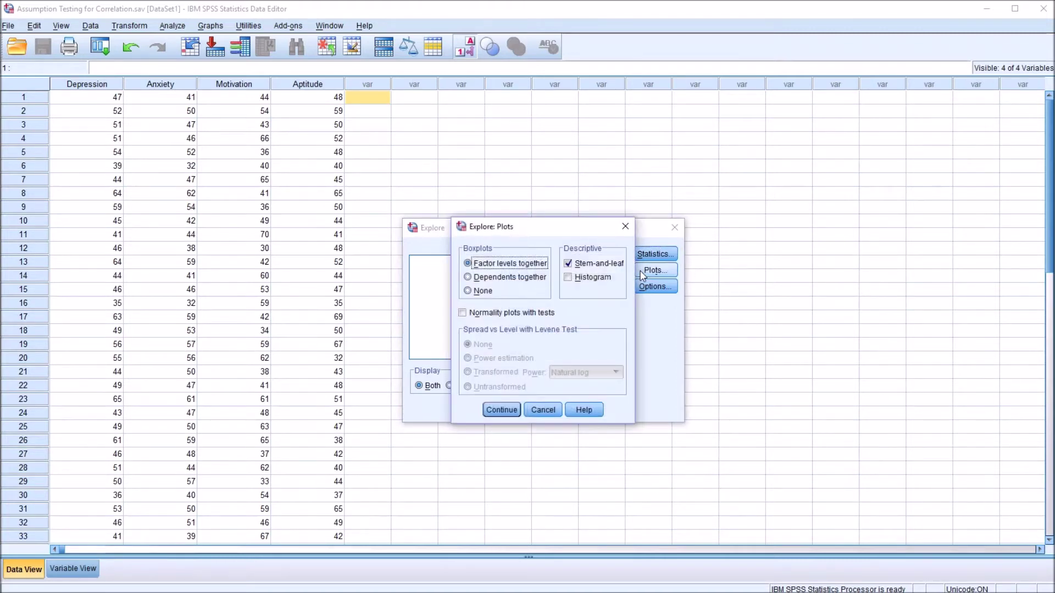
left_click(569, 266)
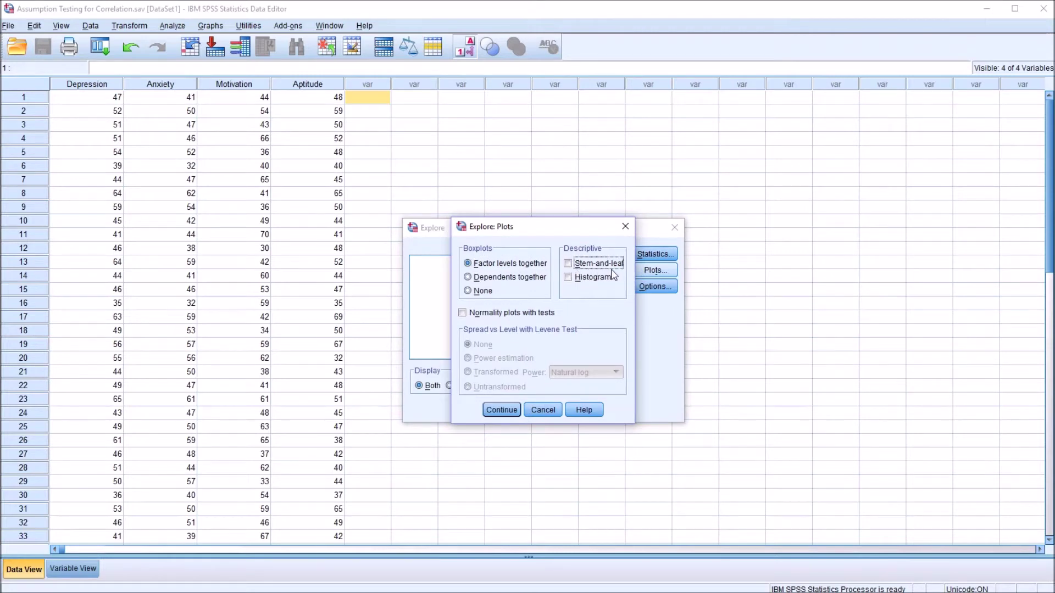
left_click(568, 277)
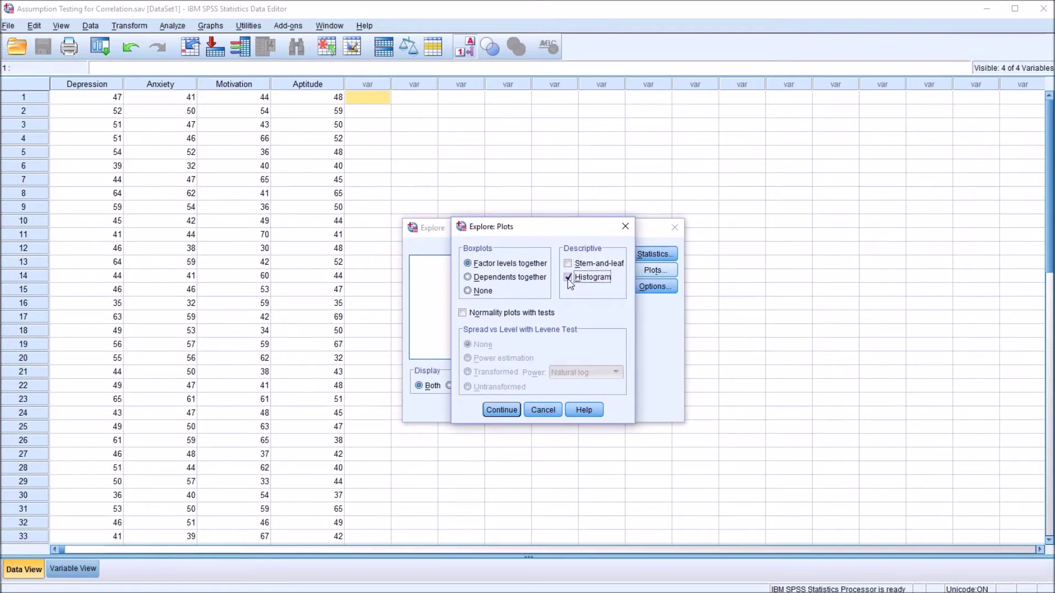
left_click(464, 314)
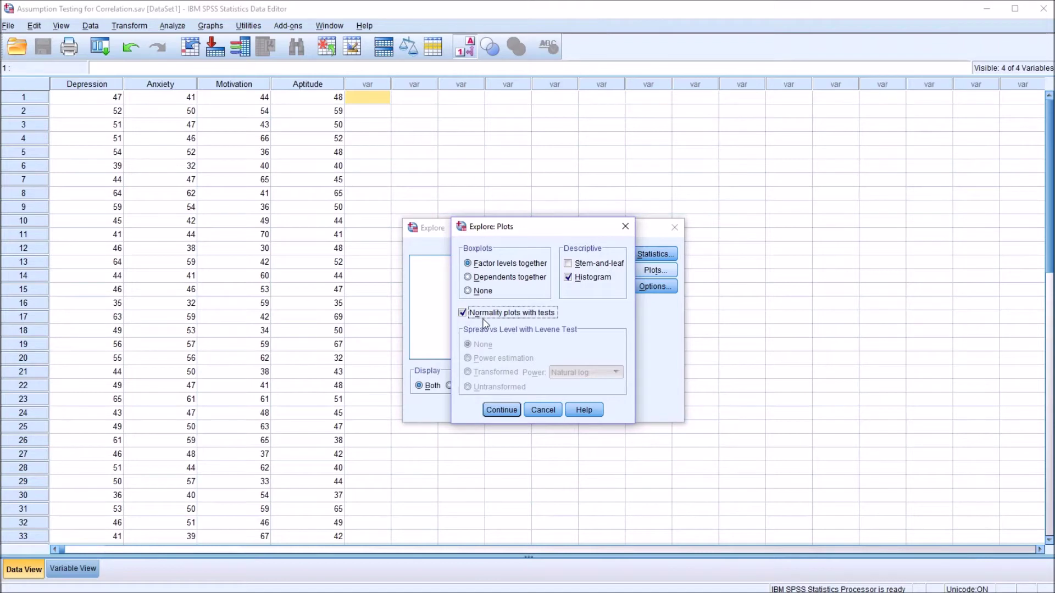
left_click(500, 410)
- Keep missing values set to exclude cases listwise and run the Explore analysis
left_click(655, 286)
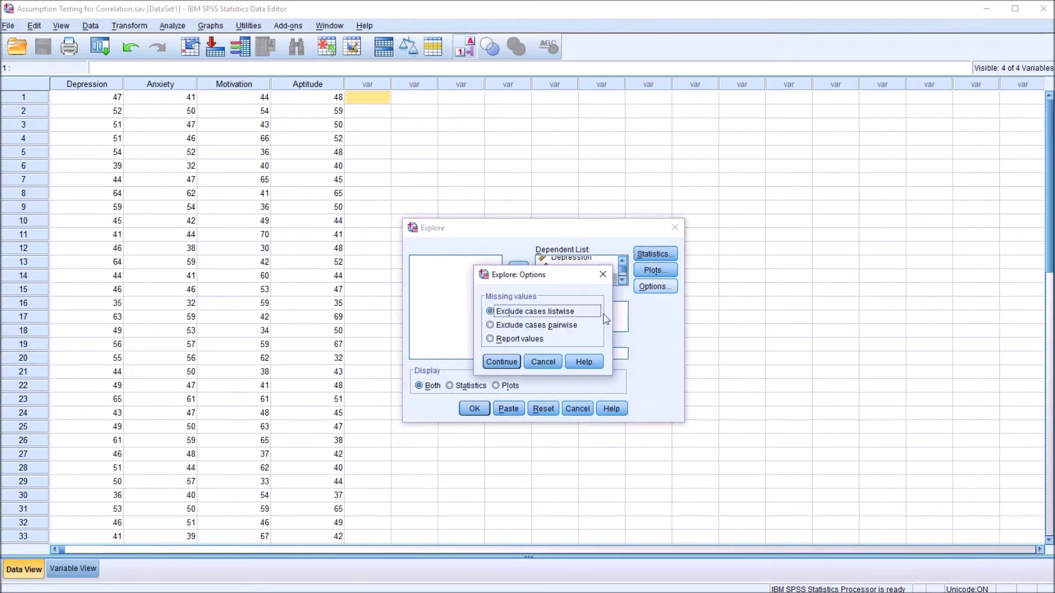
left_click(516, 365)
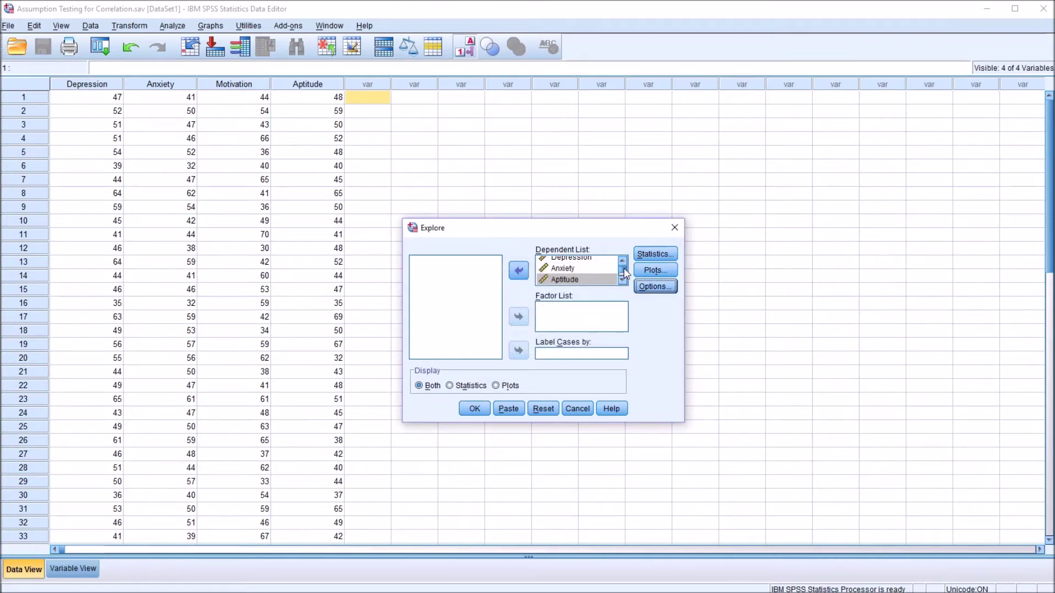
scroll(625, 273, "up", 1)
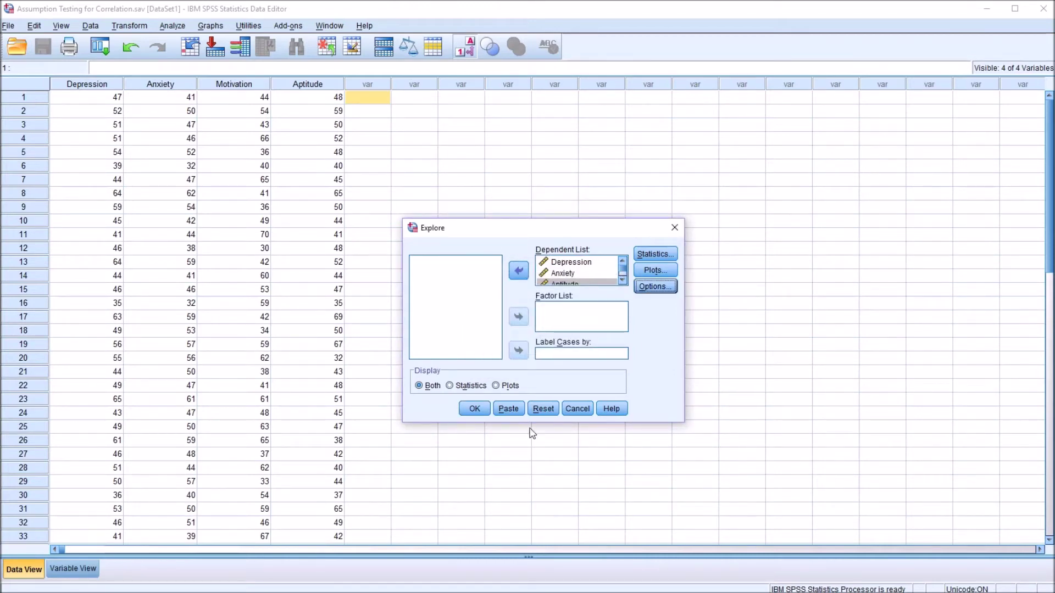
left_click(480, 412)
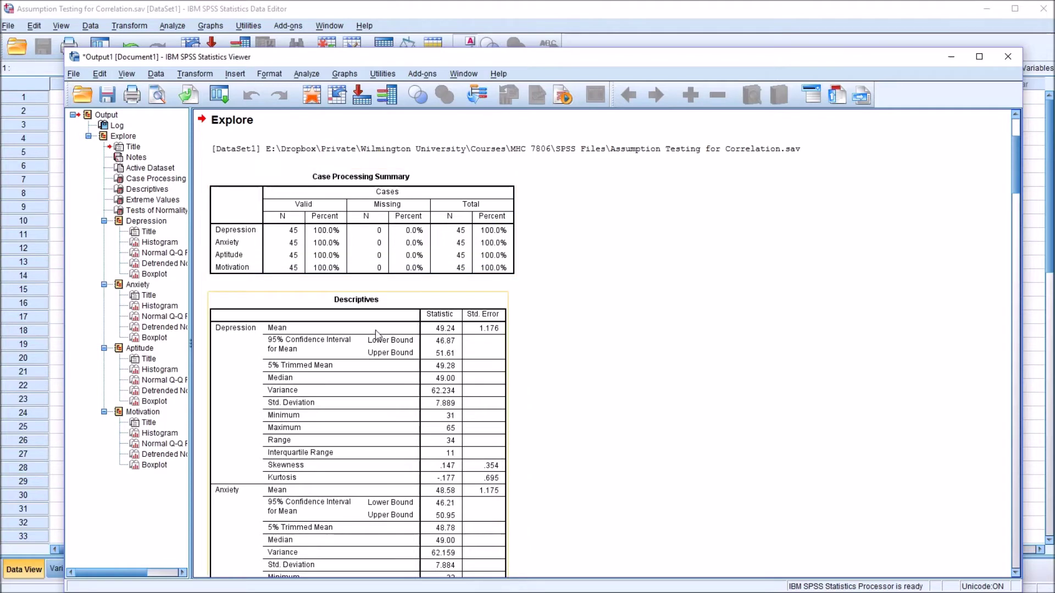
- Examine the skewness and kurtosis of all four variables in the Descriptives output
mouse_move(1011, 178)
left_mouse_down()
mouse_move(1011, 225)
mouse_move(1009, 193)
left_mouse_up()
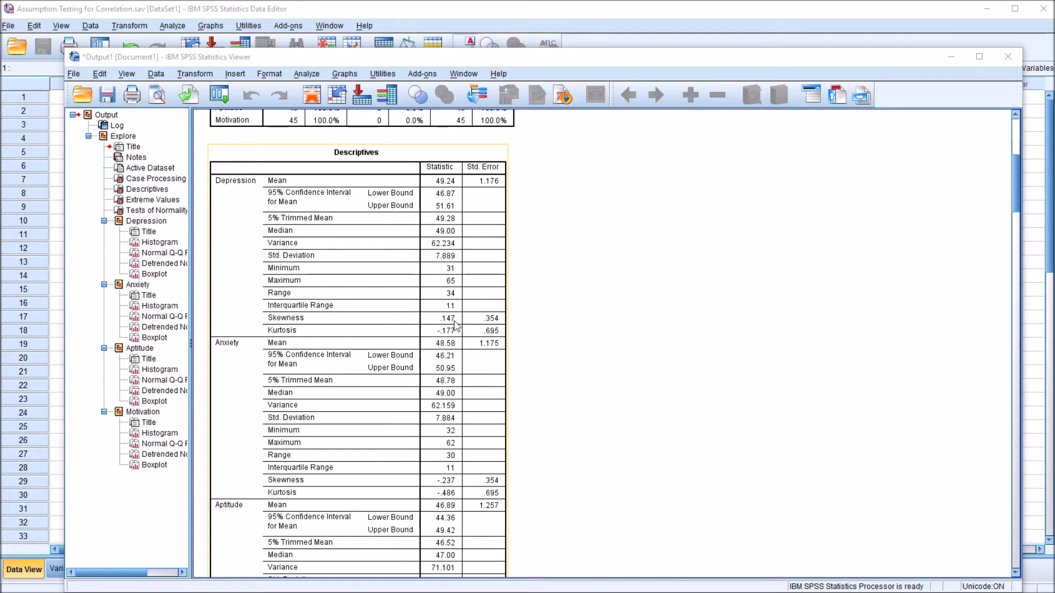
mouse_move(1014, 177)
left_mouse_down()
mouse_move(1016, 193)
mouse_move(1016, 182)
left_mouse_up()
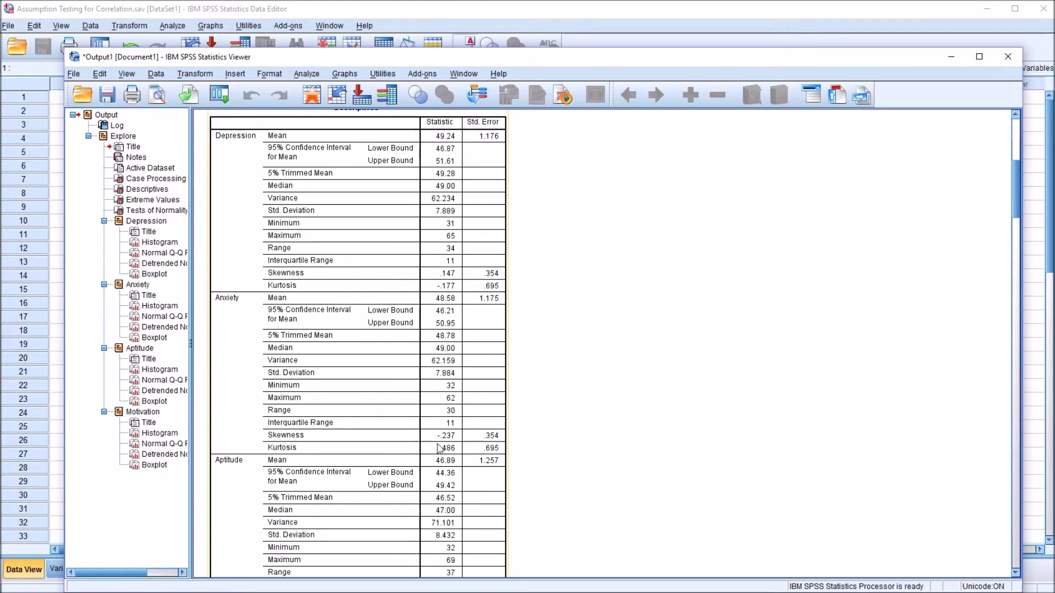
left_click_drag(1017, 209, 1025, 244)
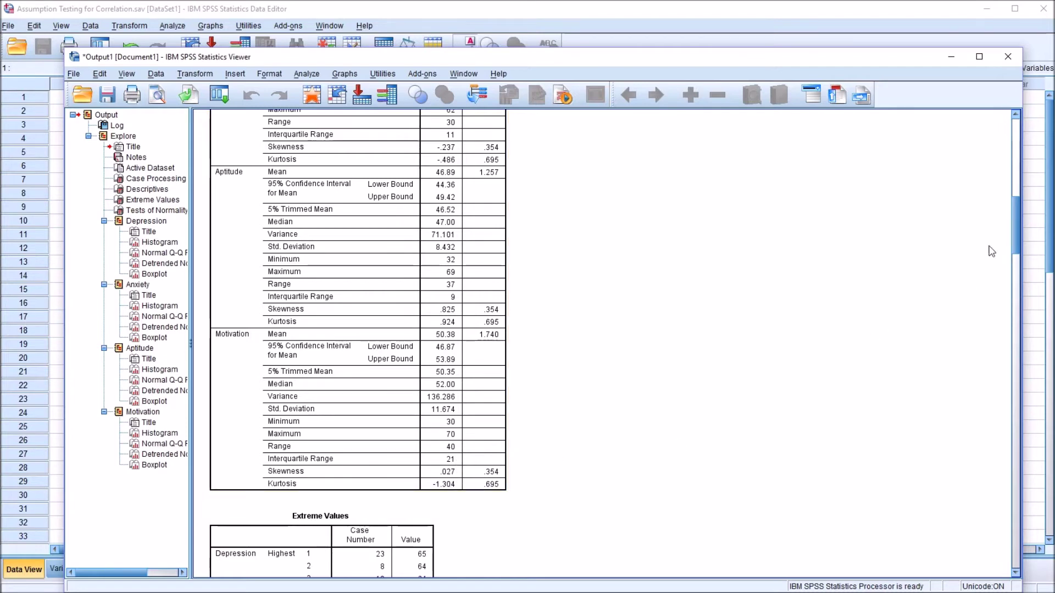
- Review the Extreme Values table and the Kolmogorov-Smirnov and Shapiro-Wilk significance values in Tests of Normality
left_click_drag(1014, 238, 1019, 280)
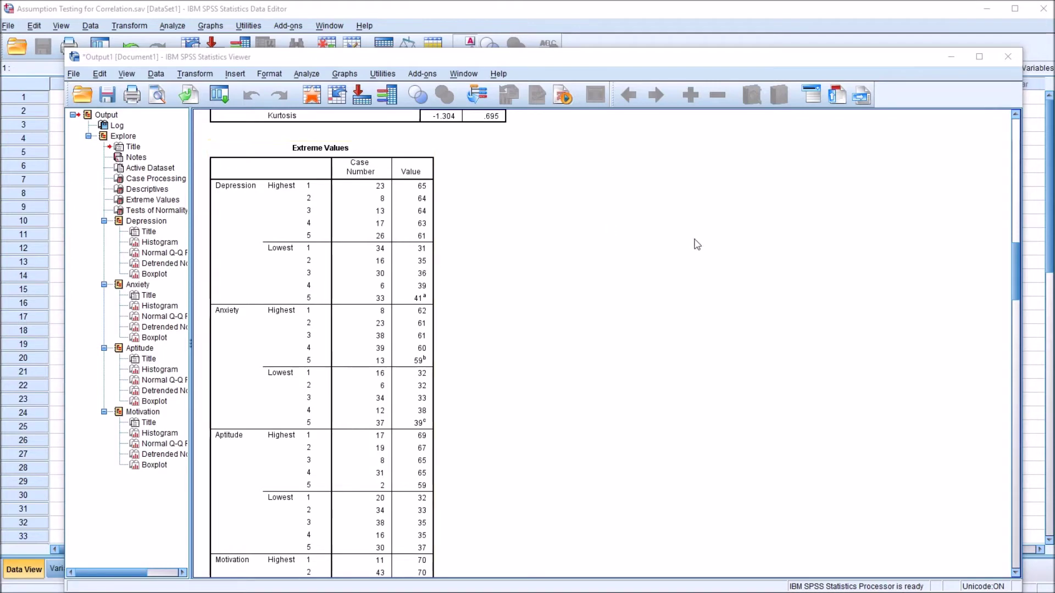
mouse_move(1015, 261)
left_mouse_down()
mouse_move(1017, 271)
mouse_move(1016, 258)
left_mouse_up()
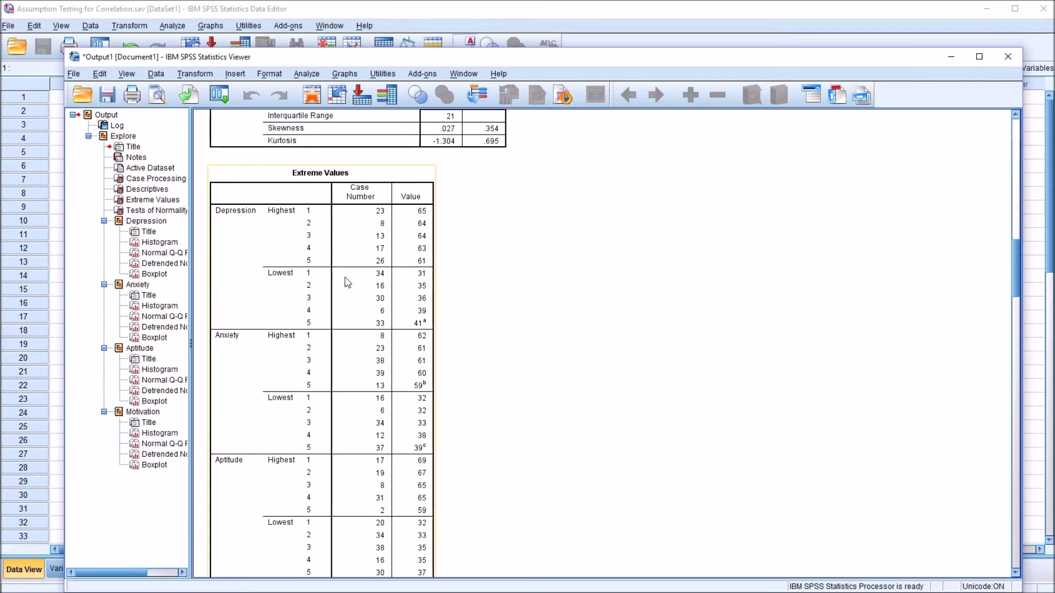
left_click_drag(1014, 262, 1012, 290)
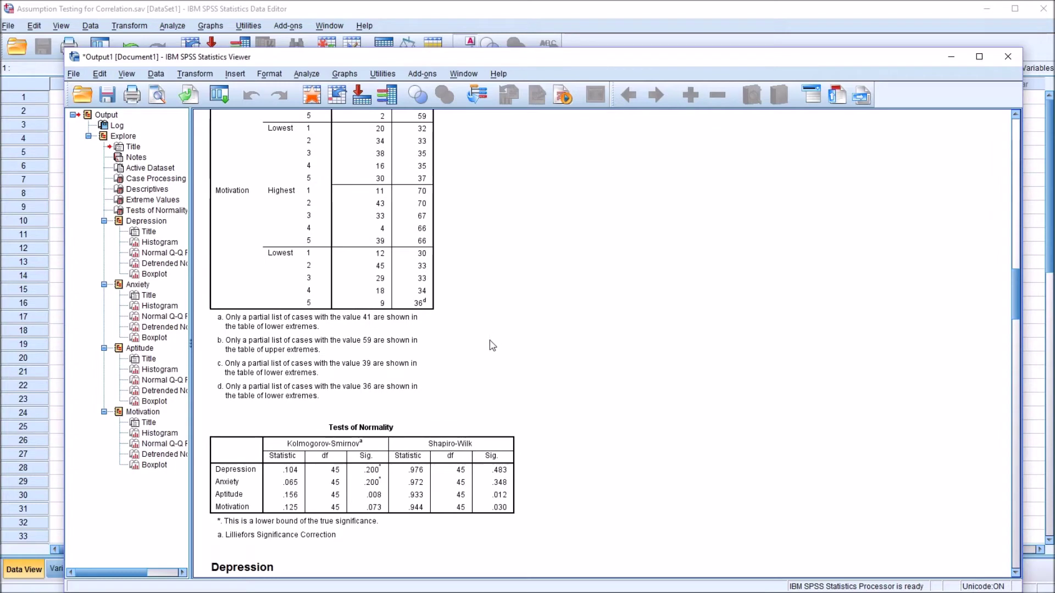
left_click(438, 467)
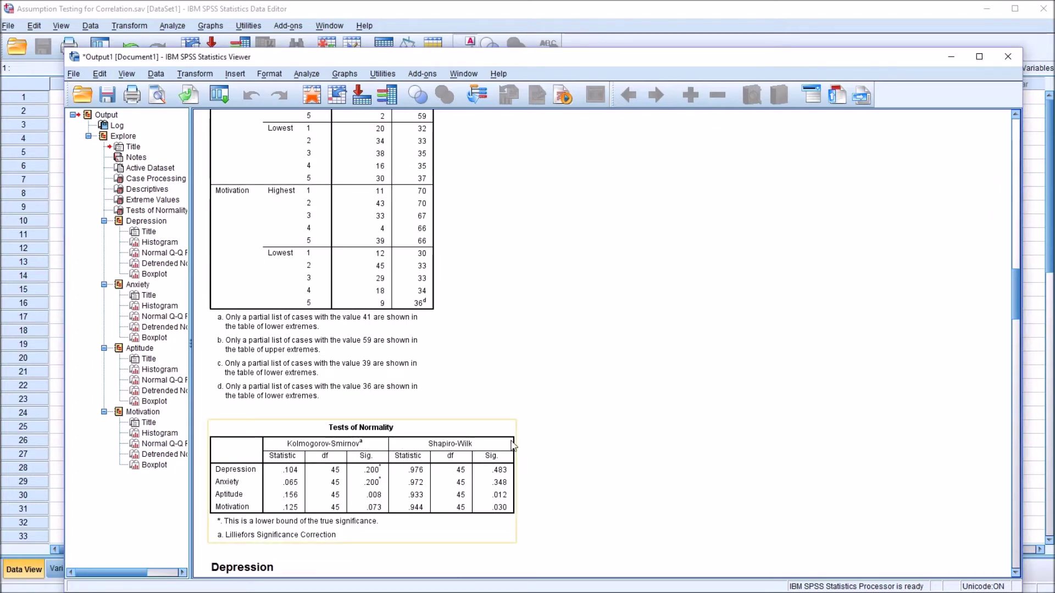
left_click_drag(1011, 302, 1014, 332)
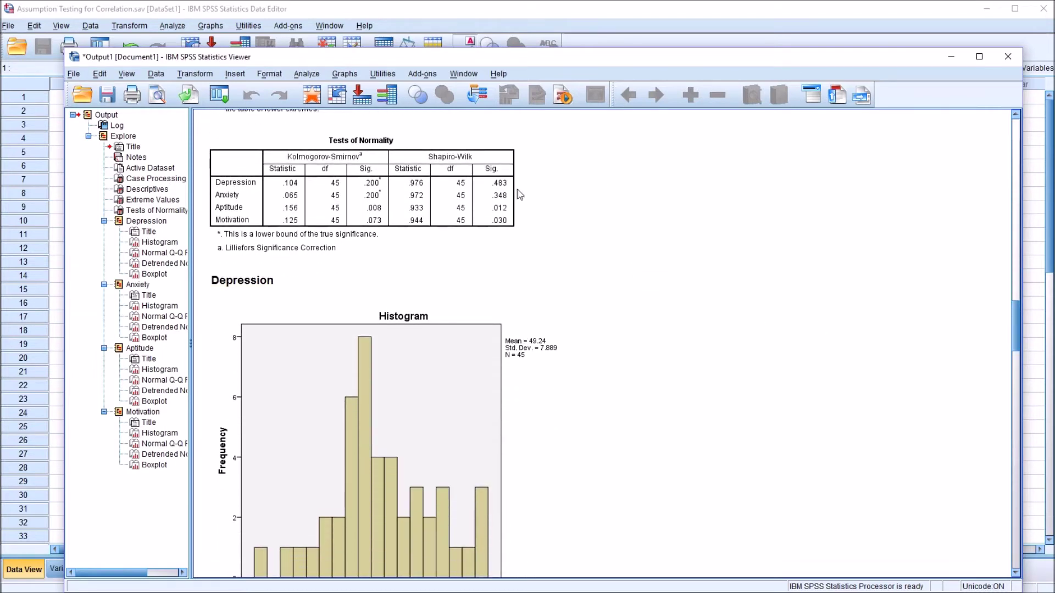
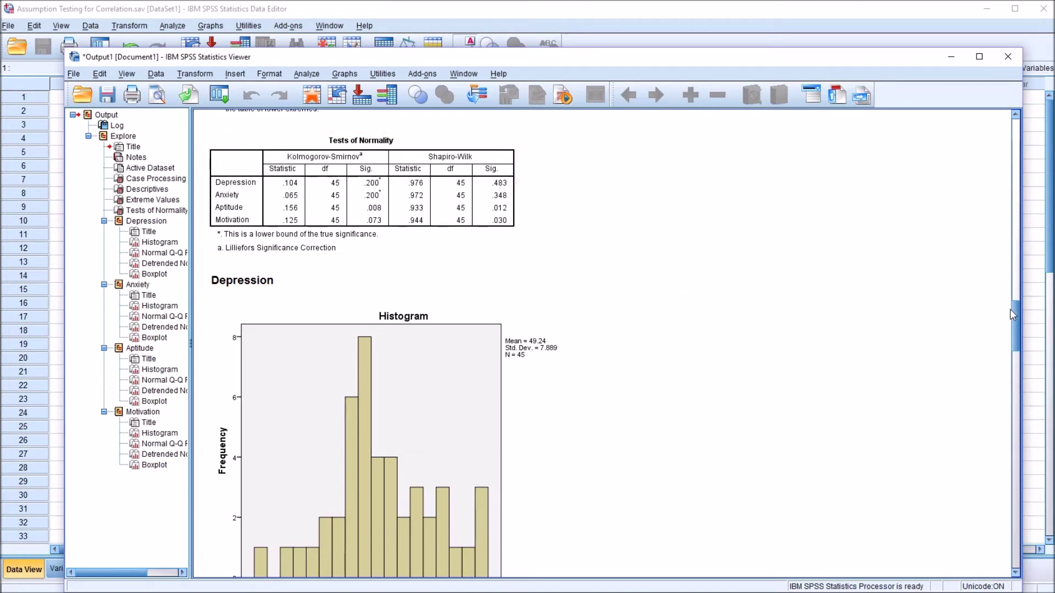
- Compare the shapes of the Depression, Anxiety, Aptitude and Motivation histograms to judge normality
left_click_drag(1016, 317, 1015, 328)
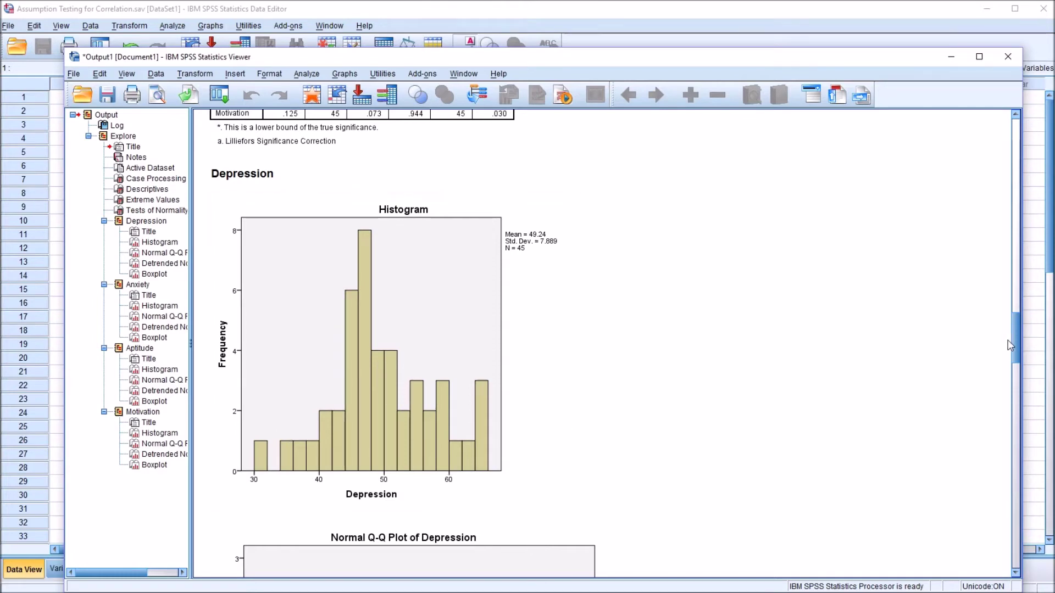
left_click_drag(1015, 342, 1019, 418)
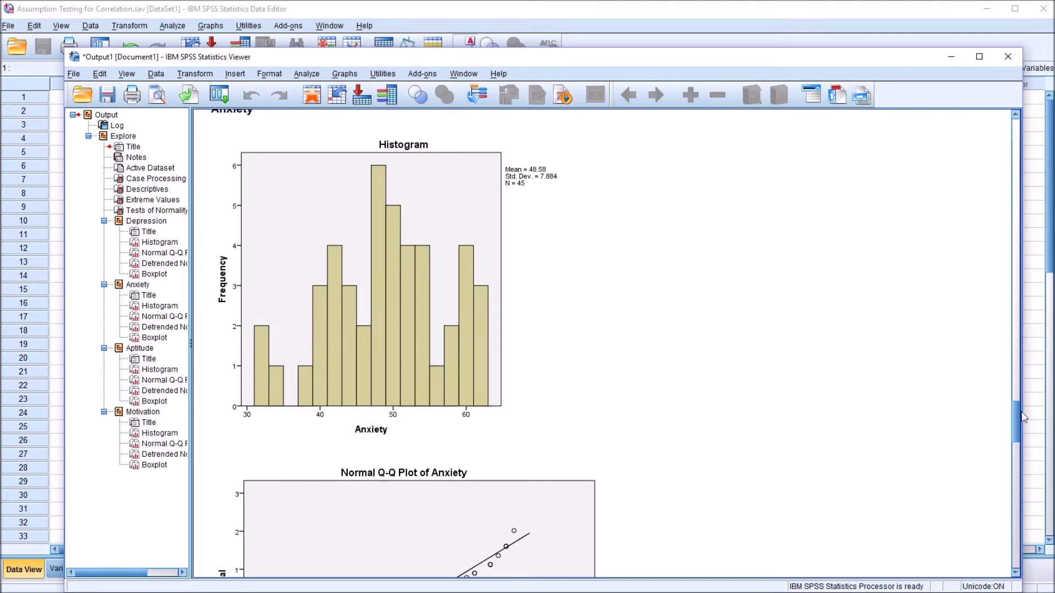
left_click_drag(1016, 415, 1014, 471)
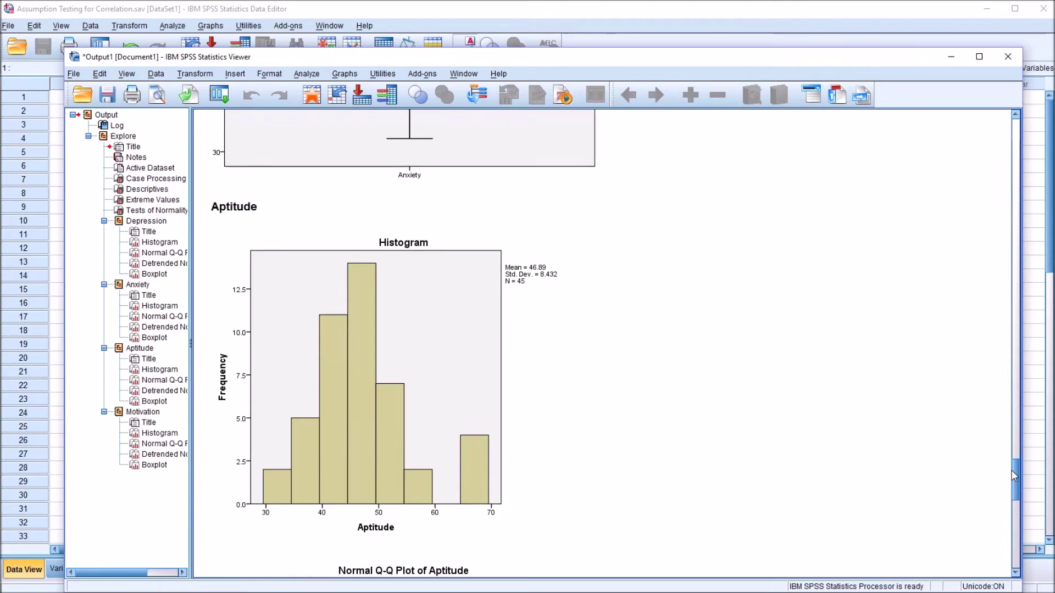
left_click_drag(1014, 471, 1012, 465)
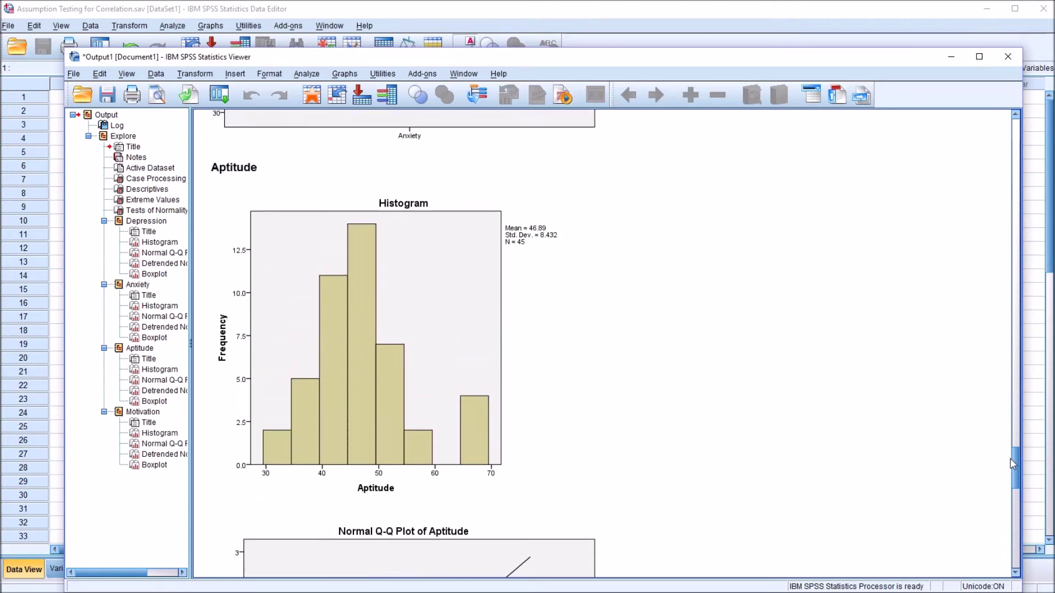
left_click(326, 431)
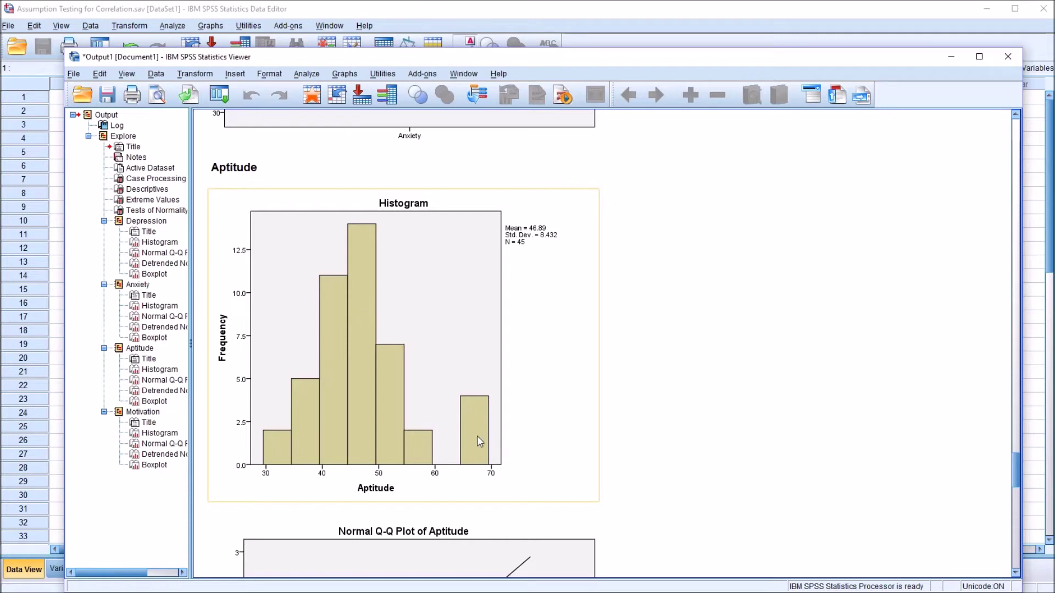
left_click(754, 415)
left_click_drag(1018, 472, 1020, 519)
left_click(415, 463)
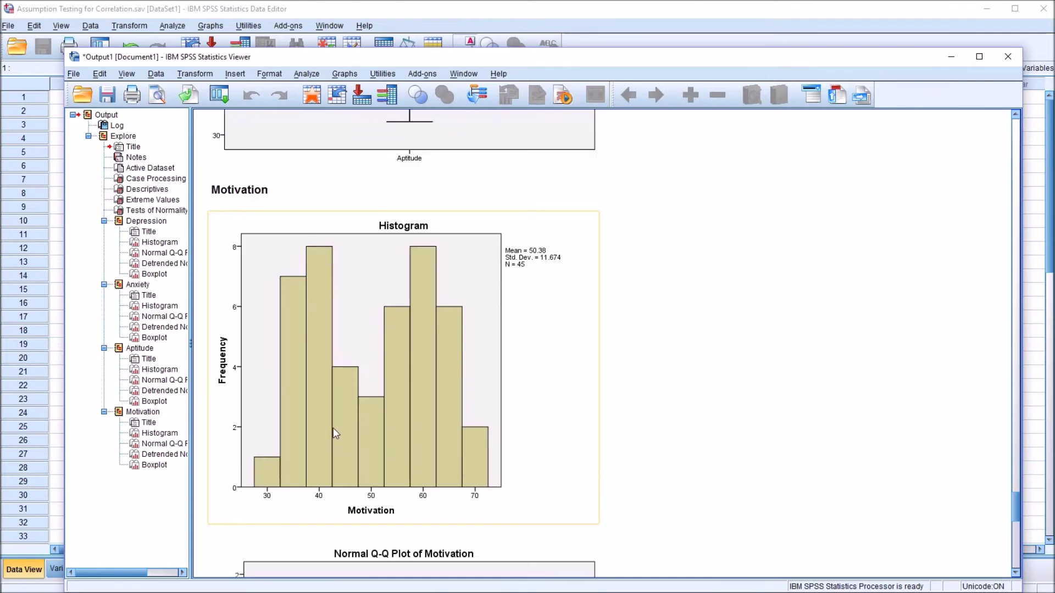
left_click(511, 550)
double_click(521, 405)
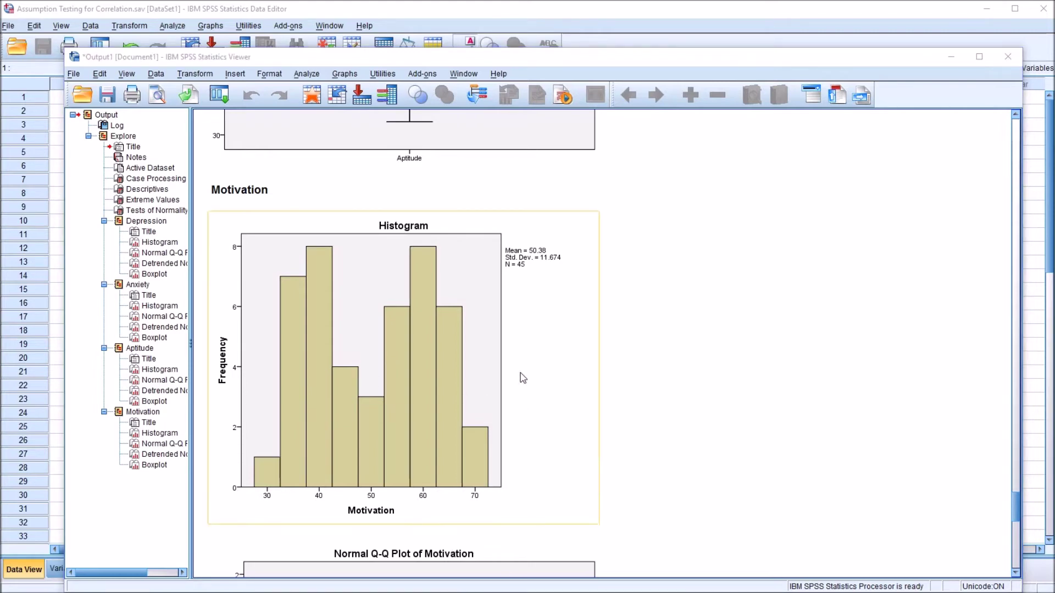
- Recheck the Tests of Normality table and inspect the Depression and Aptitude boxplots for outliers
left_click_drag(1016, 518, 967, 242)
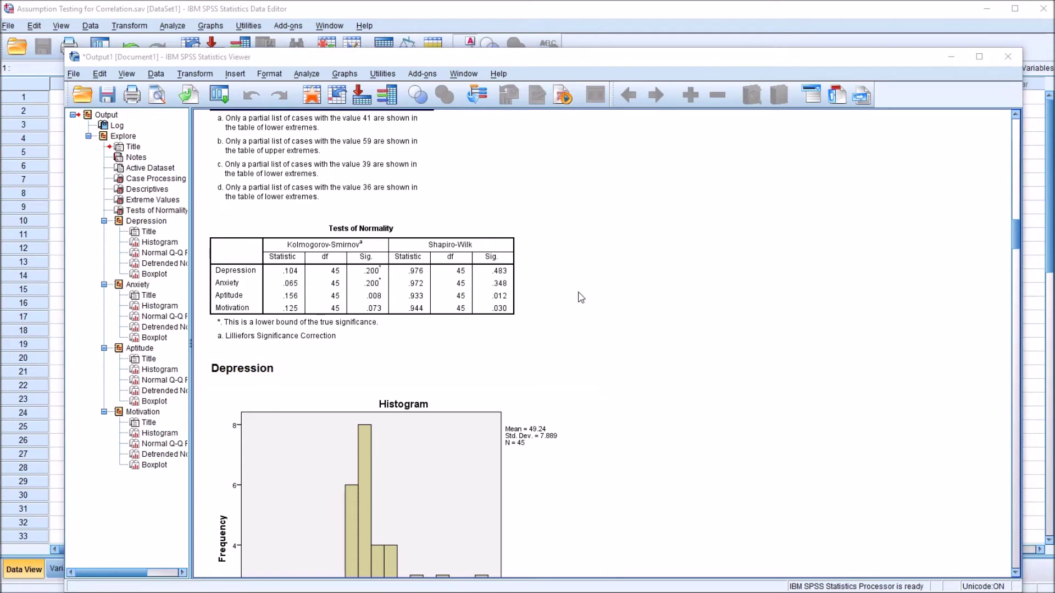
left_click_drag(1015, 232, 1011, 317)
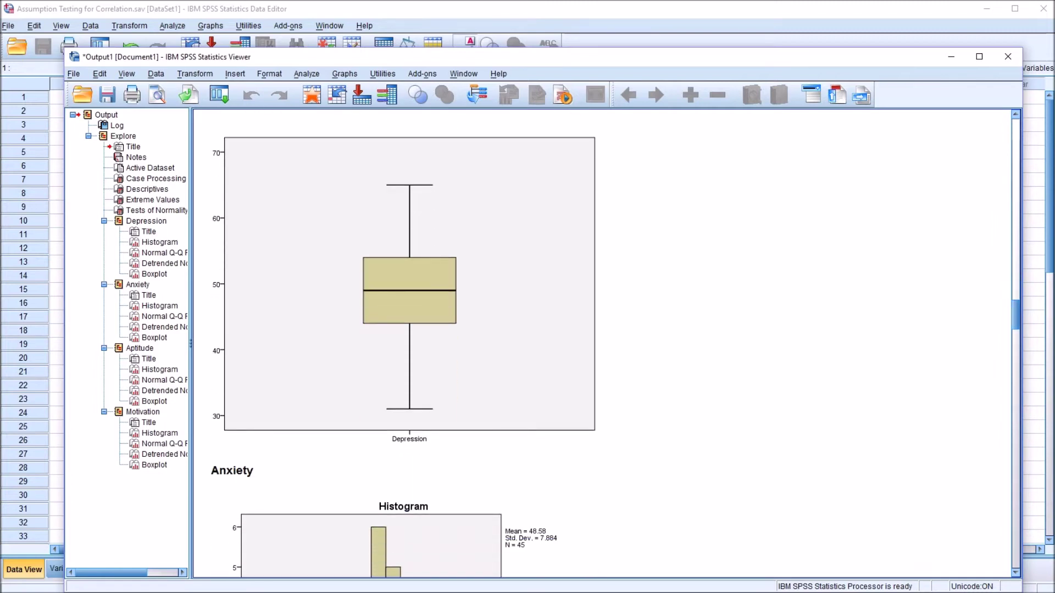
left_click(512, 248)
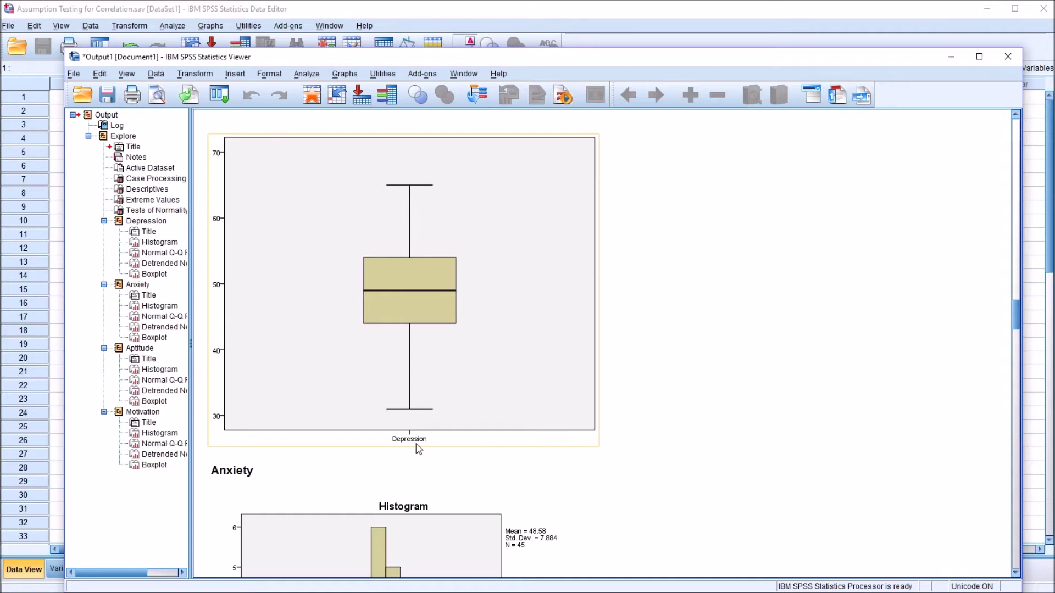
left_click_drag(1014, 317, 1003, 490)
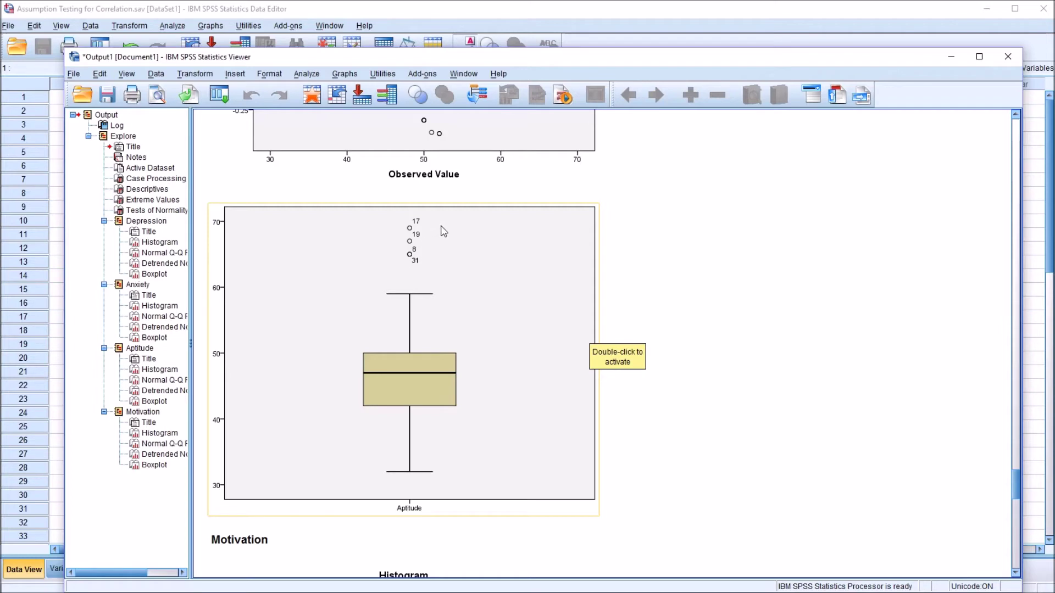
- Switch to the Data Editor and locate outlier case 8 and its Aptitude value
left_click(286, 15)
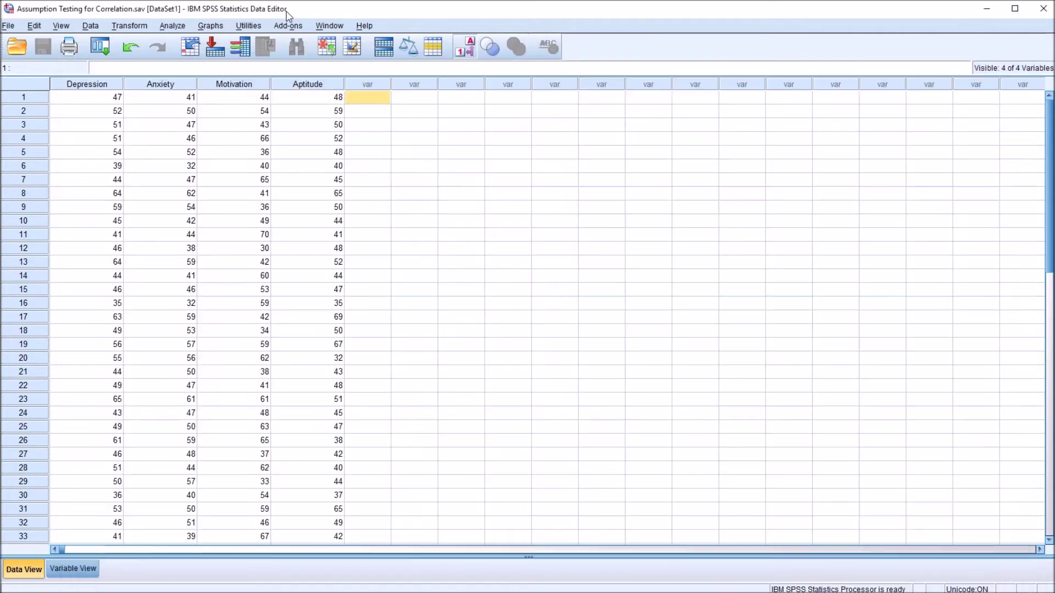
left_click(23, 196)
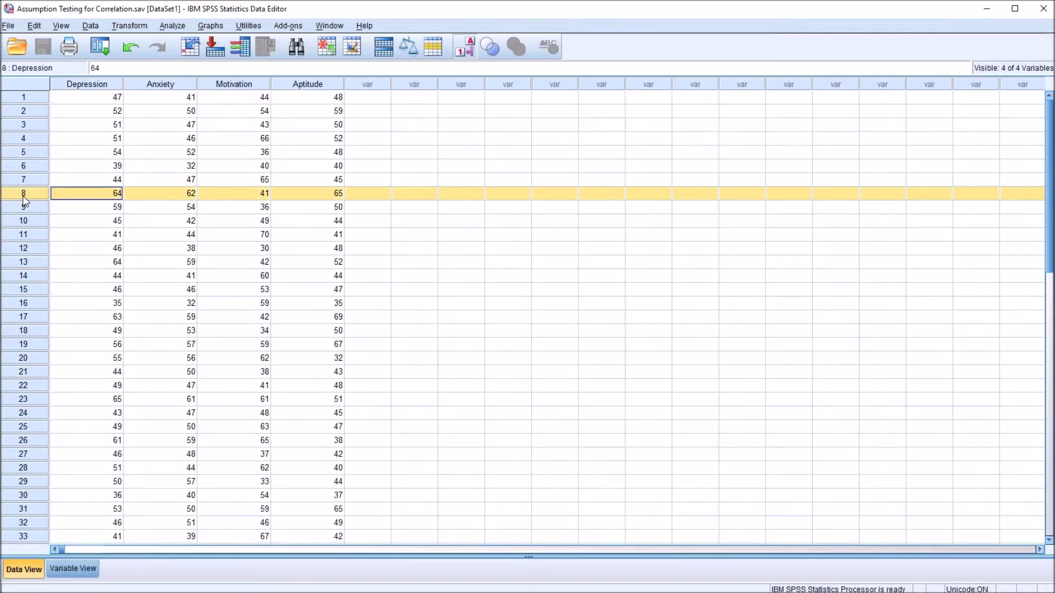
left_click(299, 197)
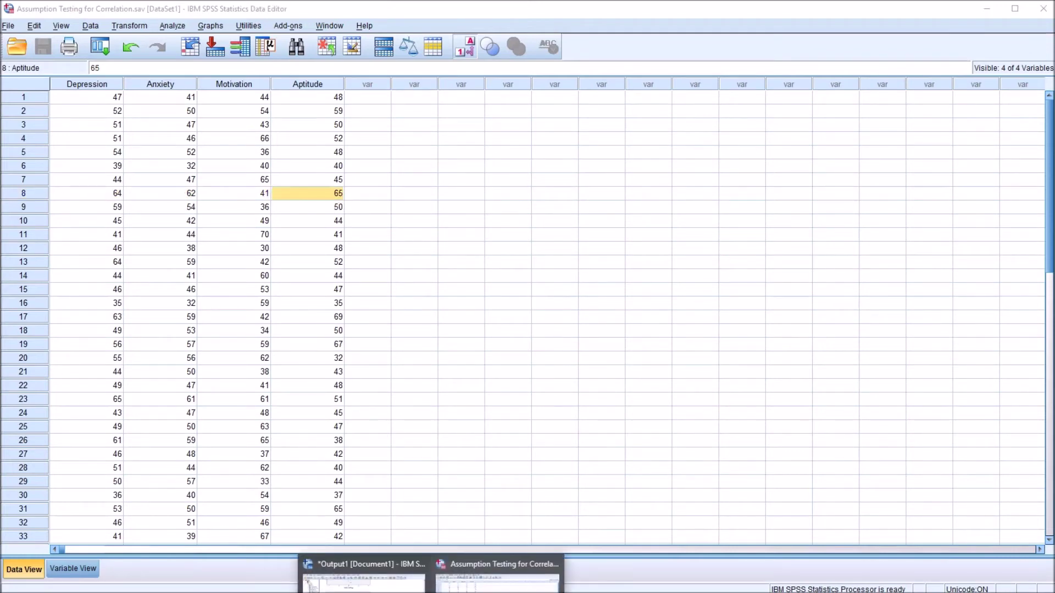
- Return to the output viewer and examine the Motivation boxplot for outliers
left_click(385, 569)
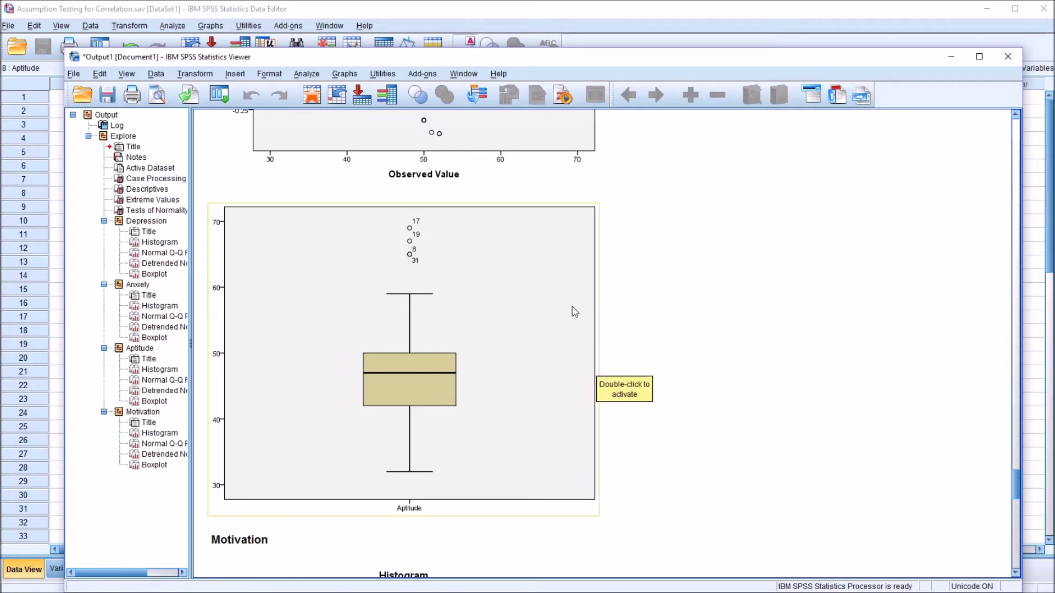
left_click_drag(1019, 491, 1015, 551)
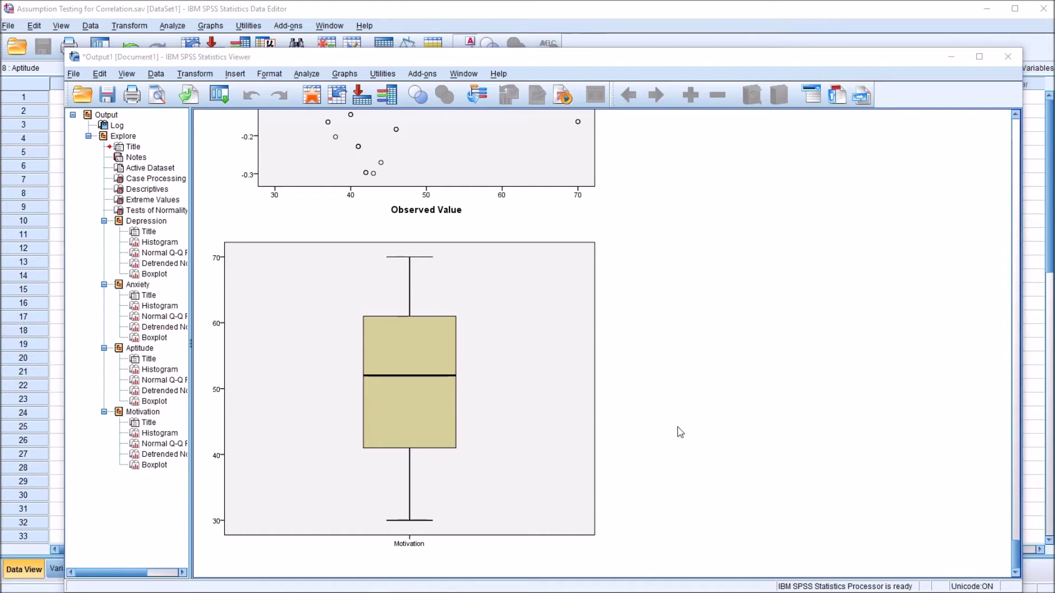
left_click(692, 416)
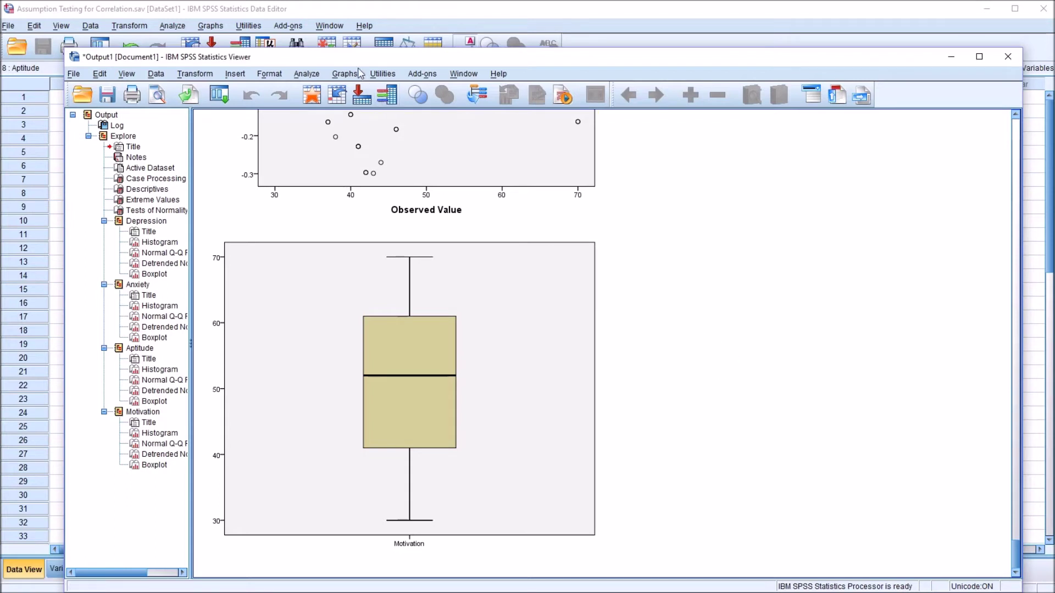
- Create a simple scatterplot with Depression on the Y axis and Anxiety on the X axis using Chart Builder
left_click(343, 75)
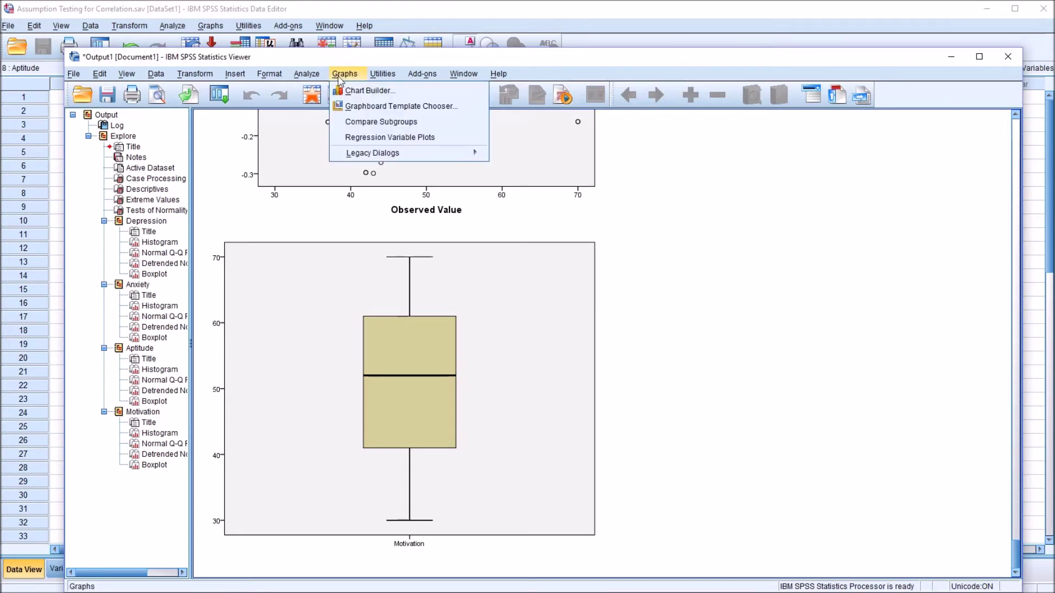
left_click(367, 92)
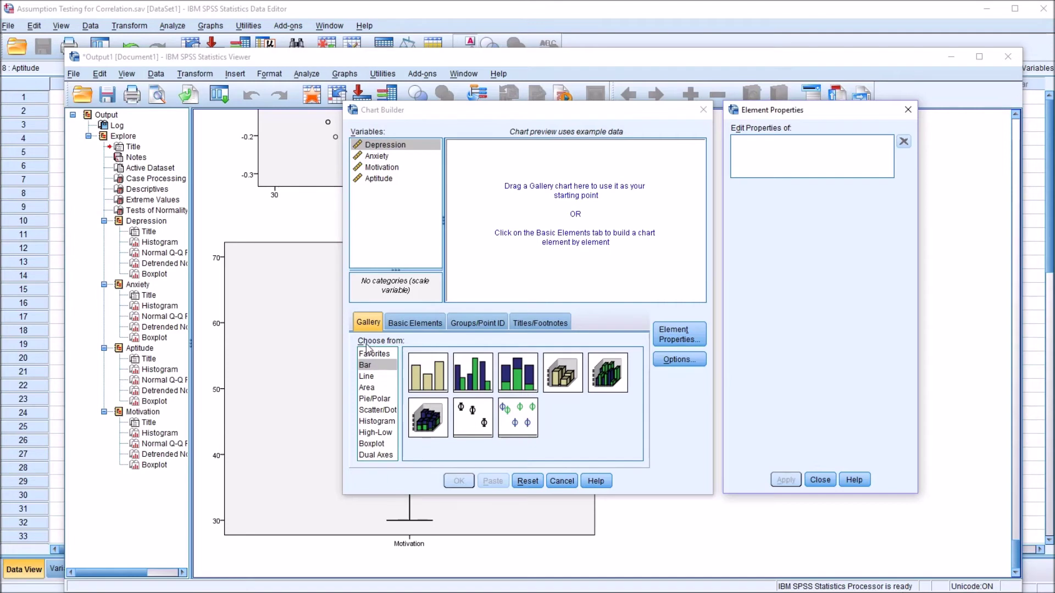
left_click(378, 411)
left_click_drag(432, 384, 530, 220)
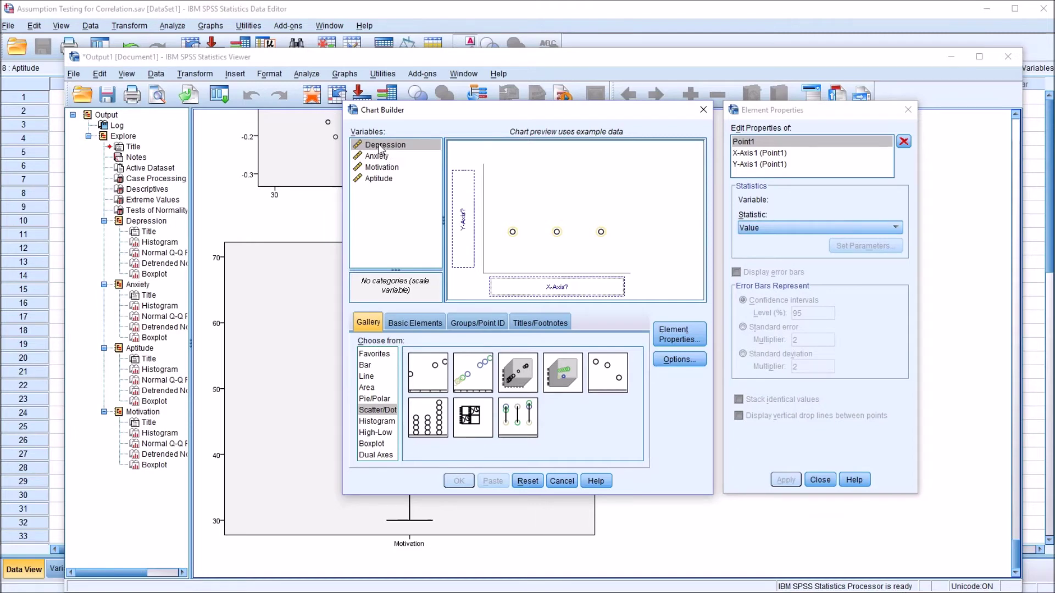
left_click_drag(379, 147, 465, 208)
left_click_drag(385, 157, 551, 291)
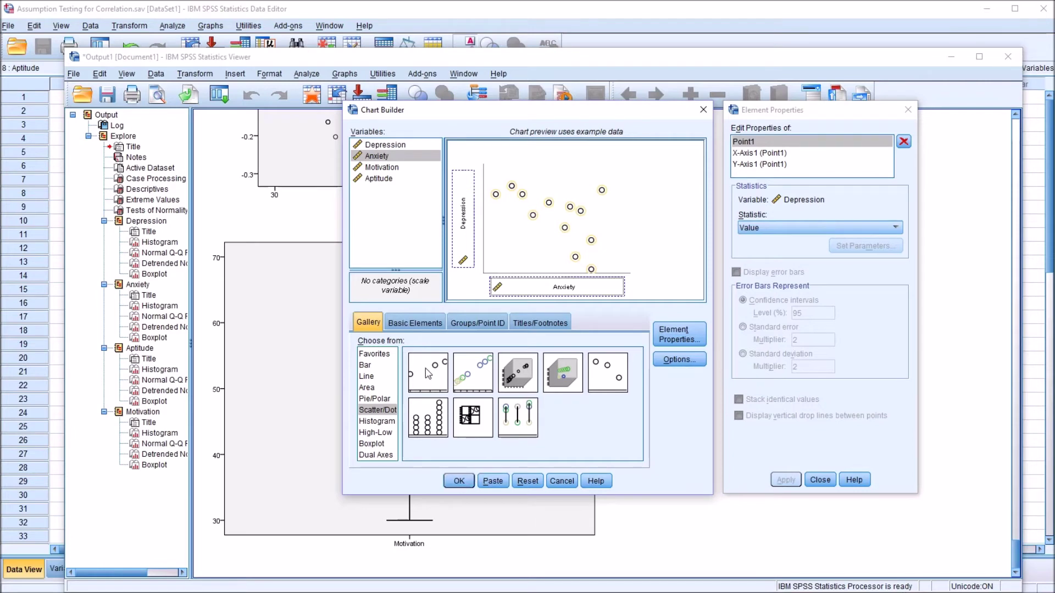
left_click(458, 481)
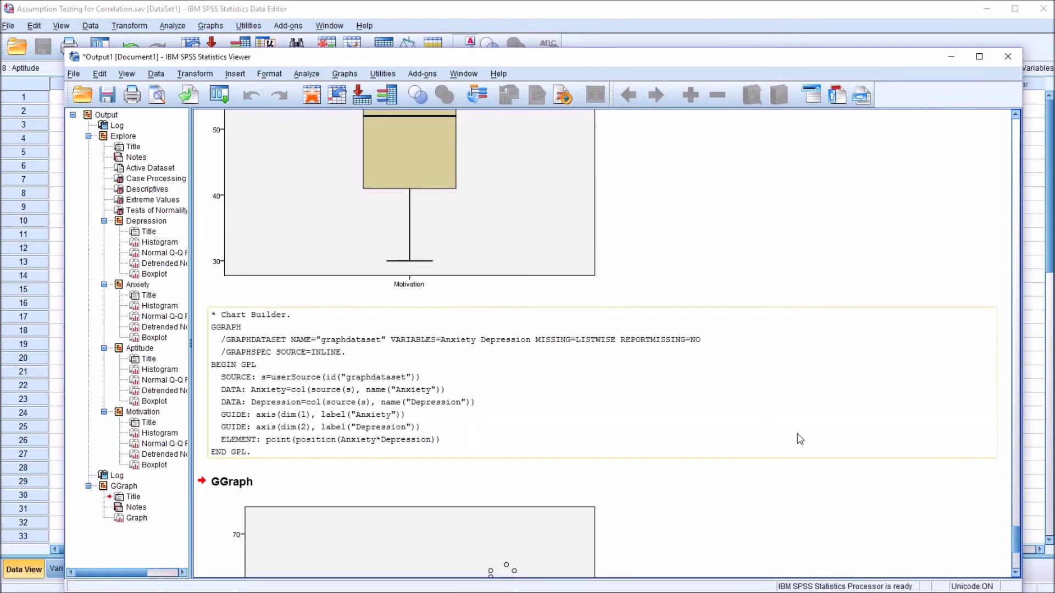
- Add a linear fit line at total to the Depression by Anxiety scatterplot and close its Chart Editor
left_click_drag(1017, 532, 1016, 549)
left_click(576, 529)
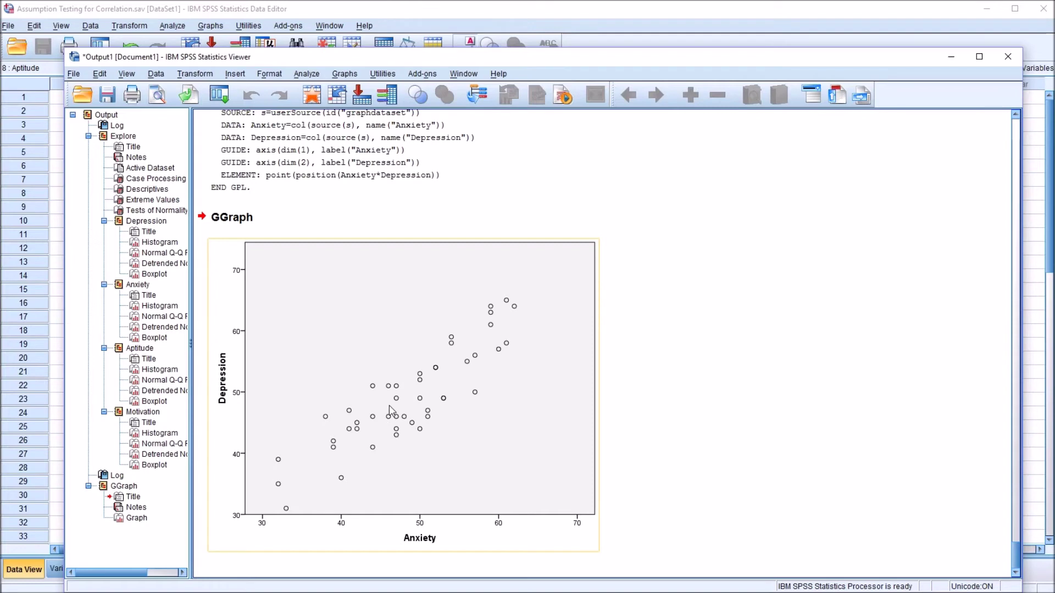
double_click(438, 407)
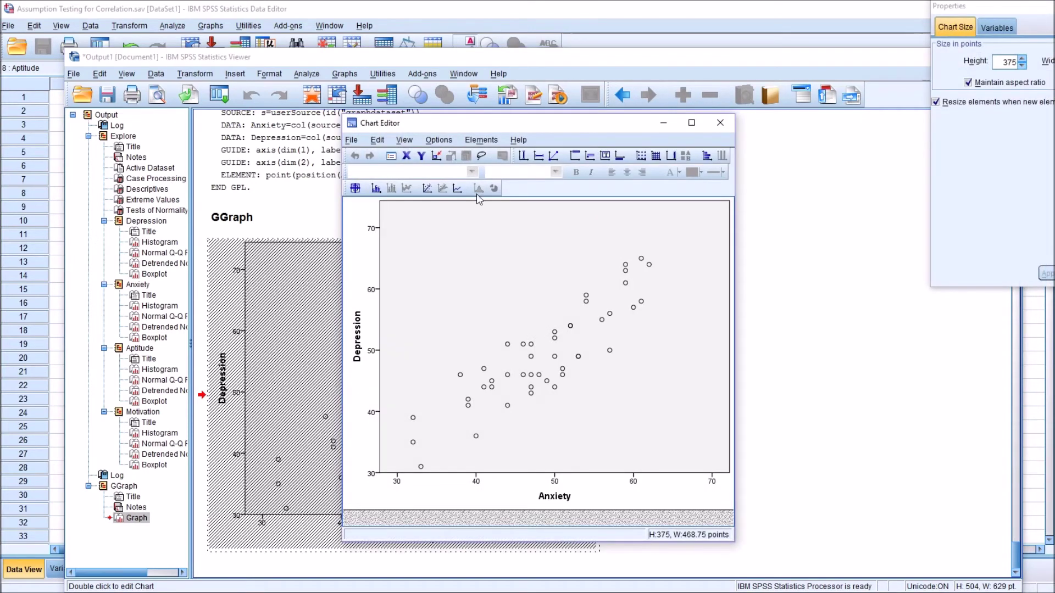
left_click(427, 188)
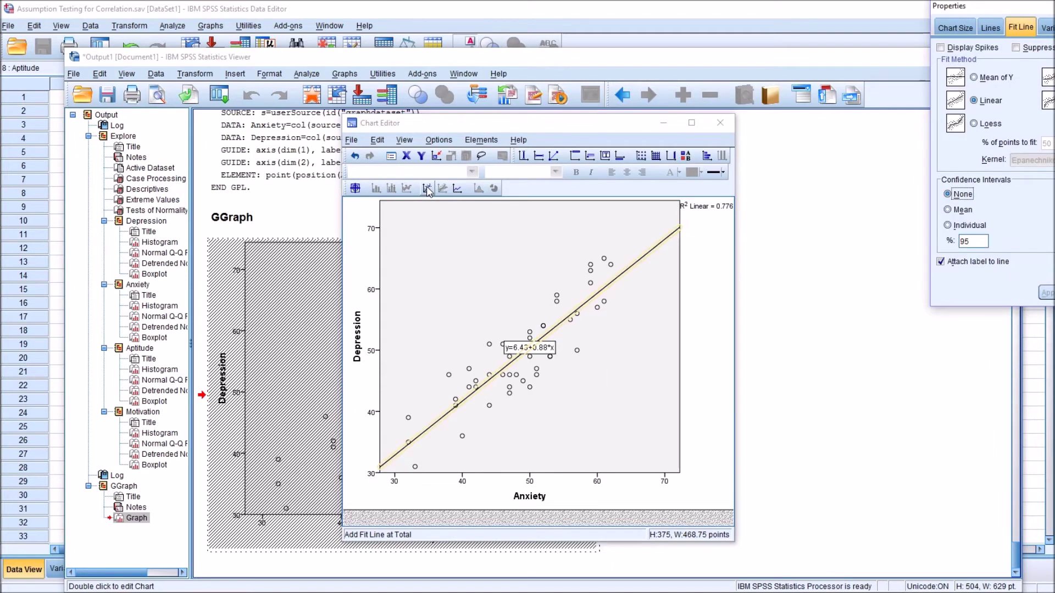
left_click(690, 451)
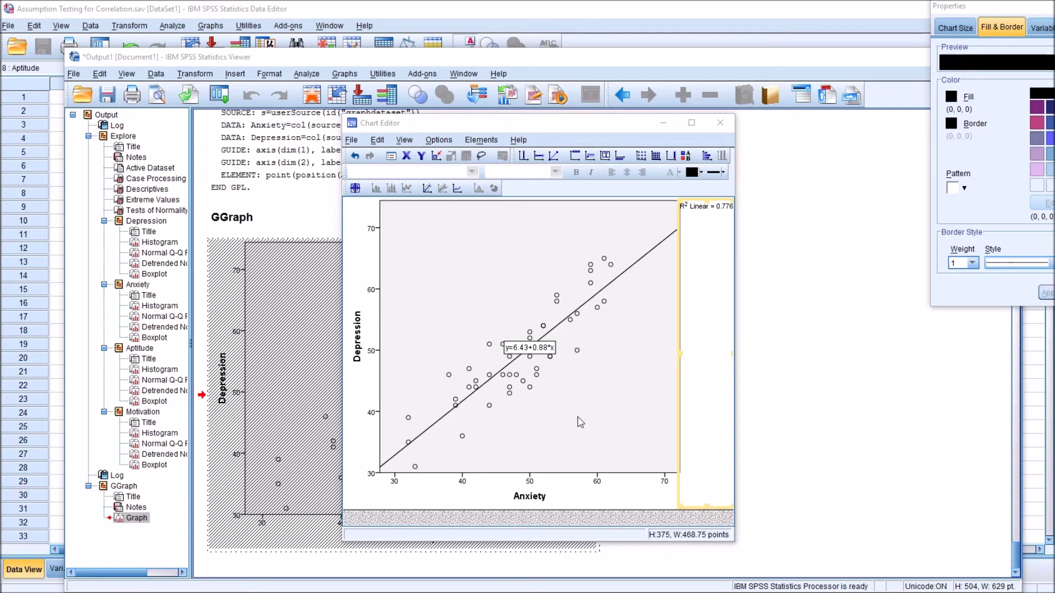
left_click(584, 393)
left_click_drag(983, 7, 860, 45)
left_click(644, 131)
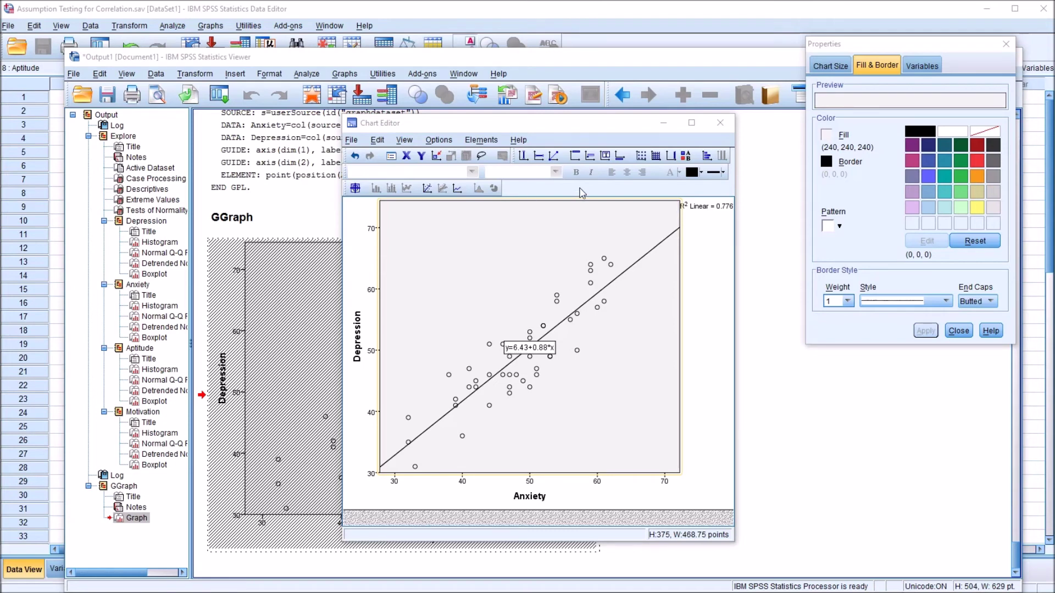
left_click(720, 122)
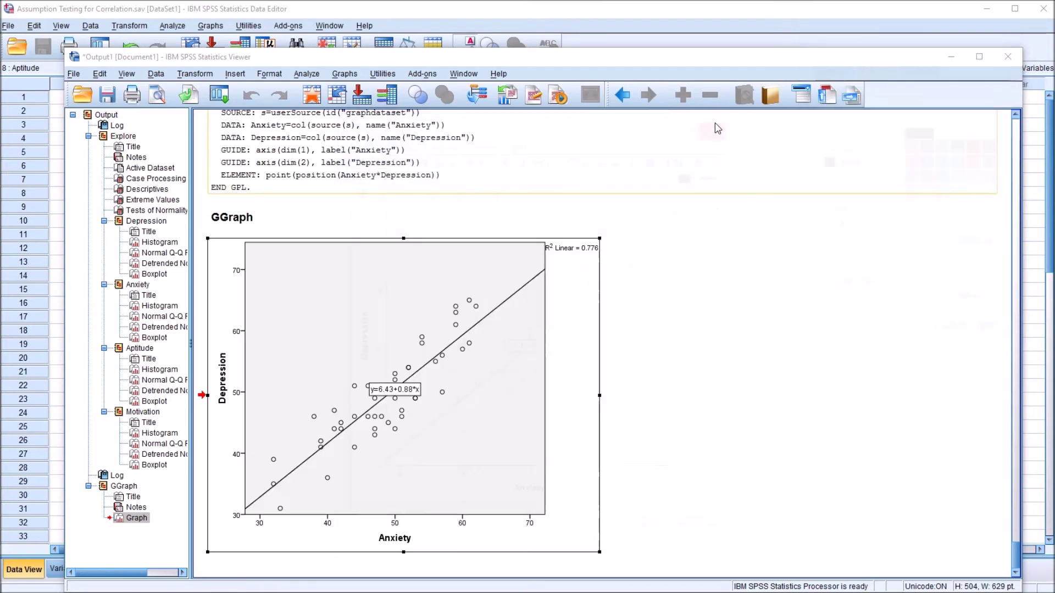
- Reset Chart Builder and create a simple scatterplot with Aptitude on the Y axis and Depression on the X axis
left_click(345, 74)
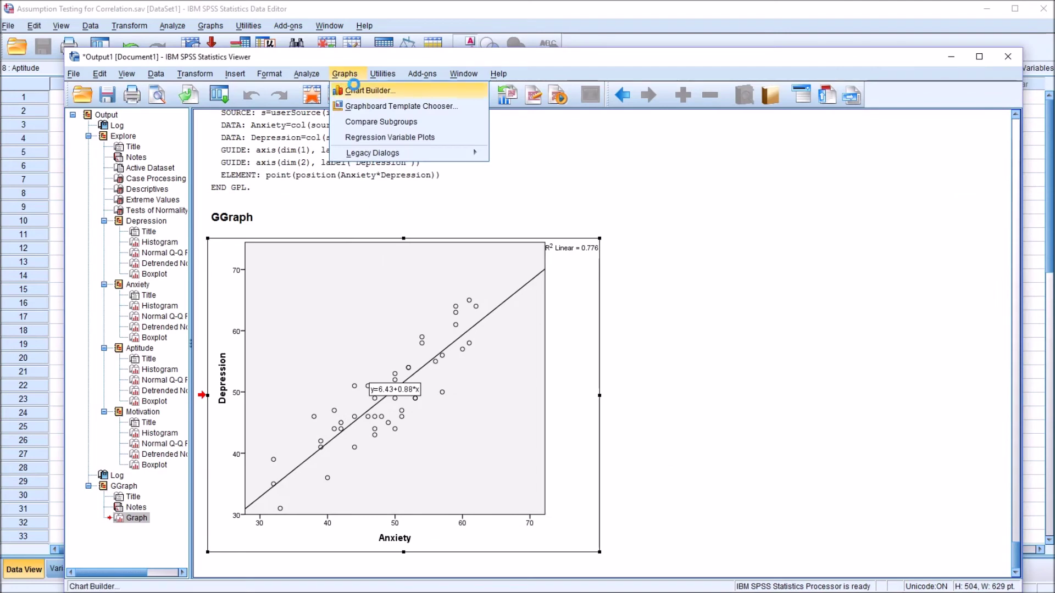
left_click(360, 90)
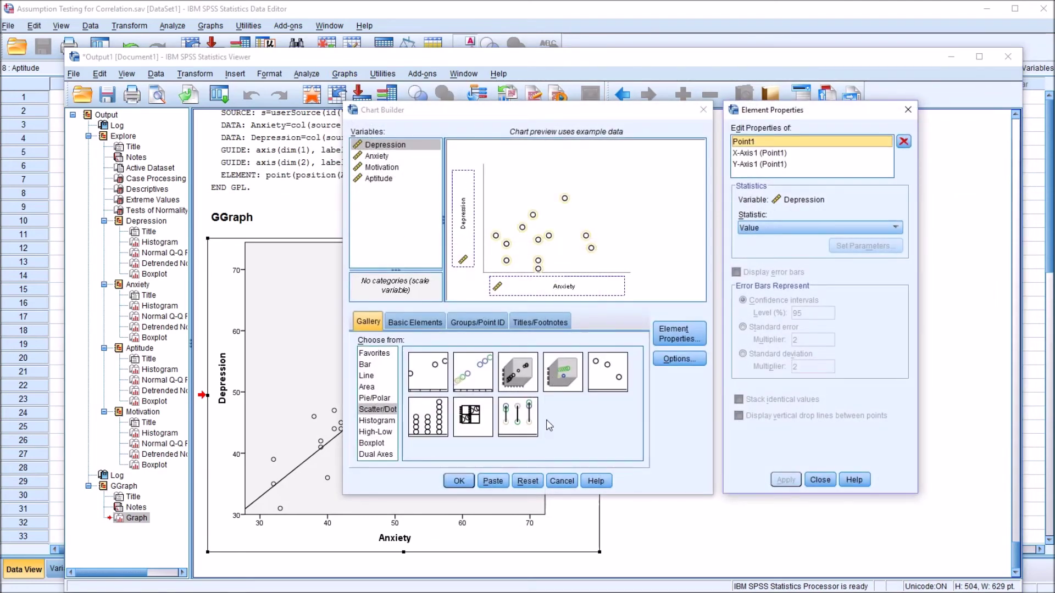
left_click(528, 480)
left_click_drag(430, 375, 537, 251)
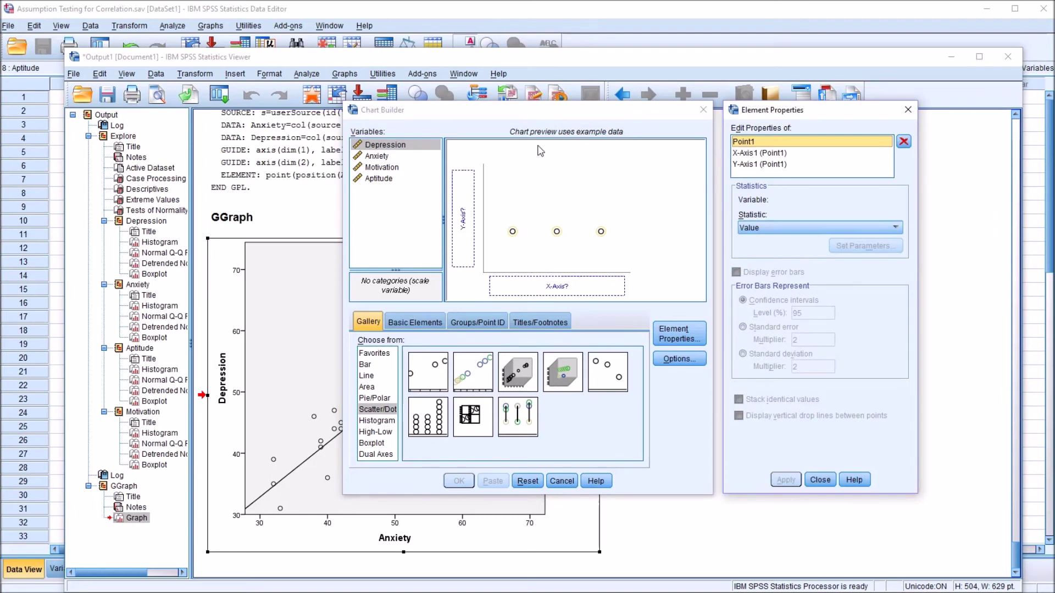
left_click_drag(379, 178, 464, 228)
left_click_drag(394, 147, 556, 287)
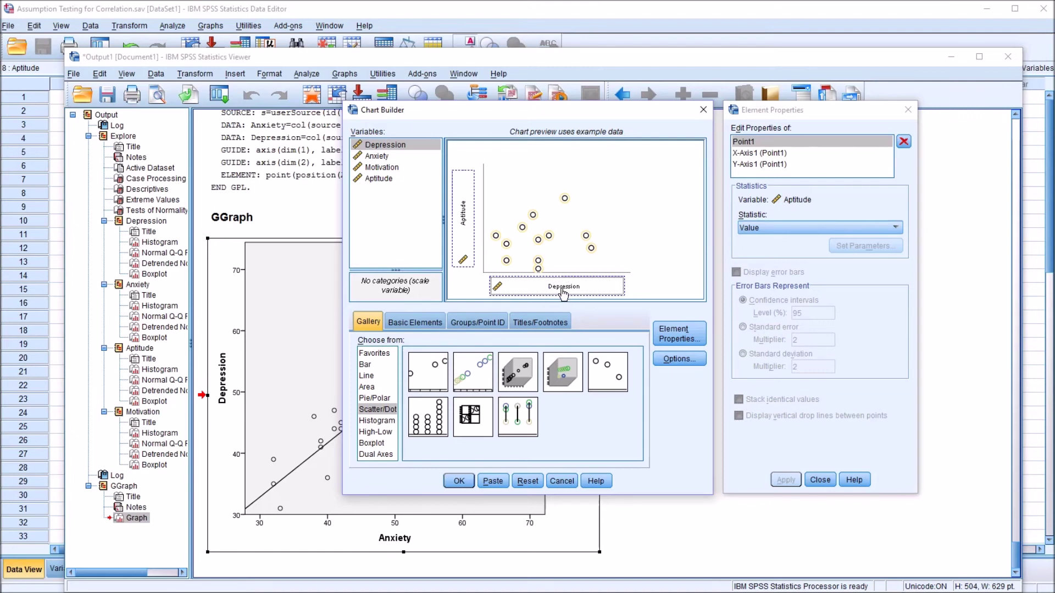
left_click(461, 482)
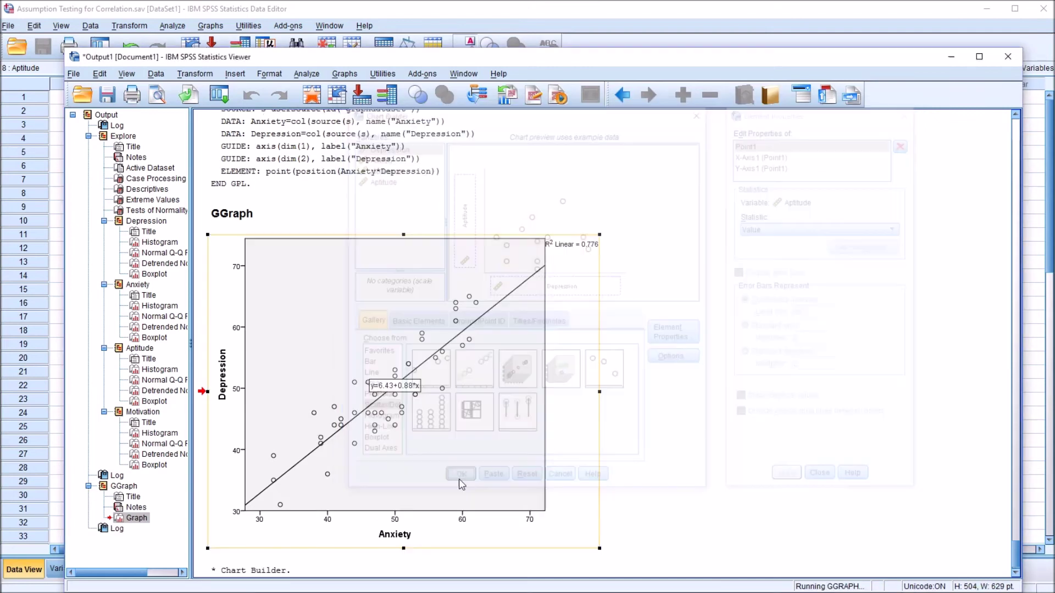
- Add a linear fit line at total to the Aptitude by Depression scatterplot and close its Chart Editor
scroll(914, 460, "down", 5)
left_click(473, 454)
double_click(439, 415)
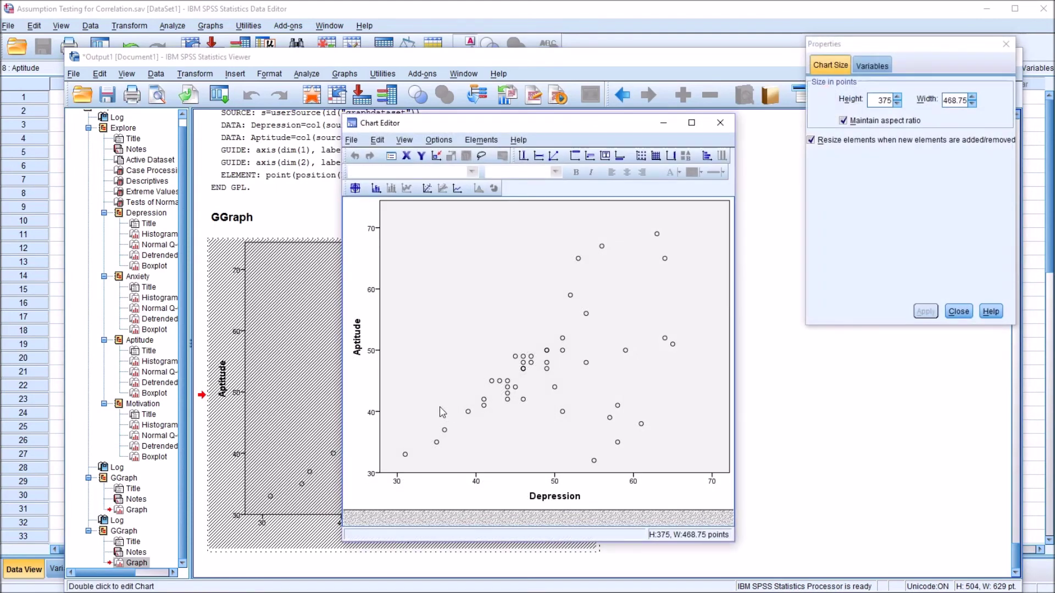
left_click(427, 189)
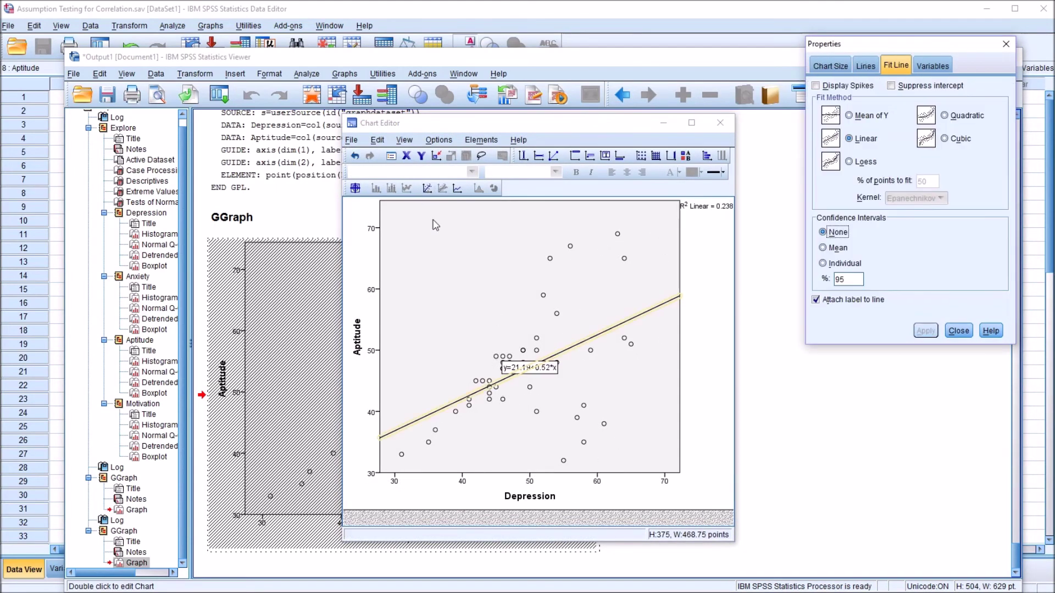
left_click(636, 439)
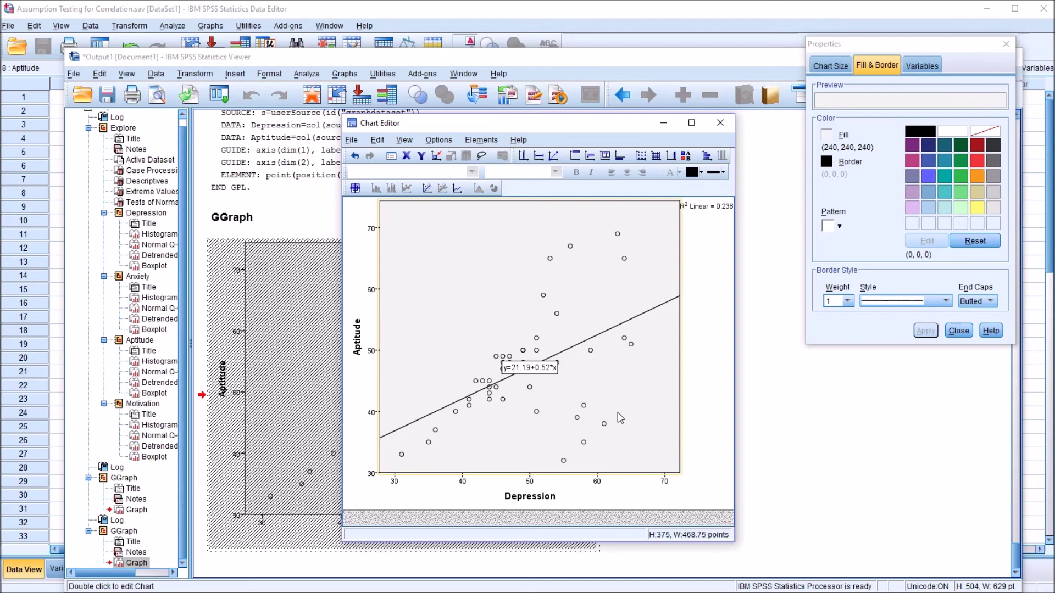
left_click(721, 123)
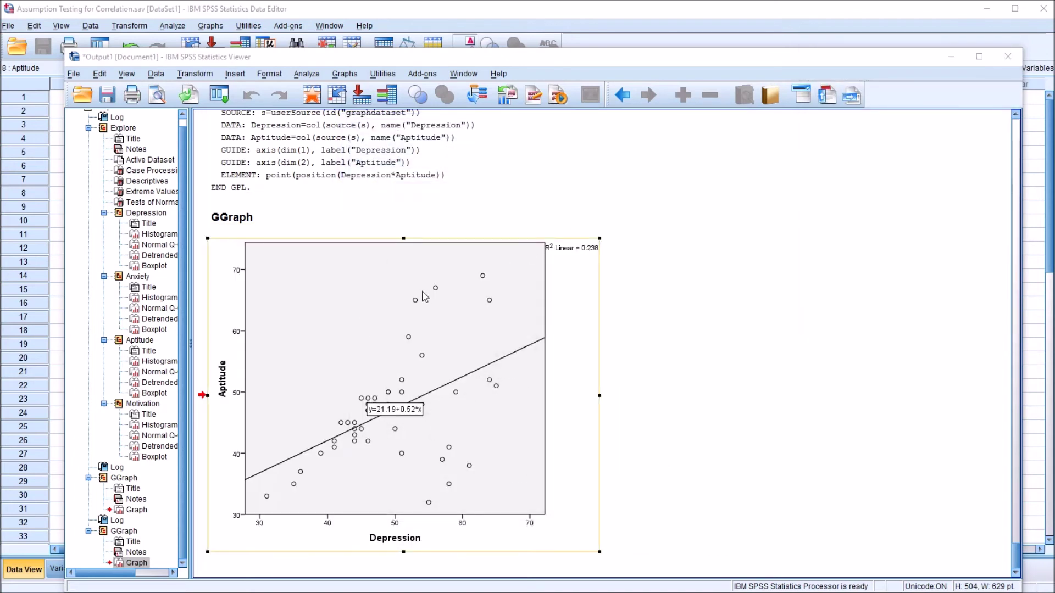
left_click(344, 73)
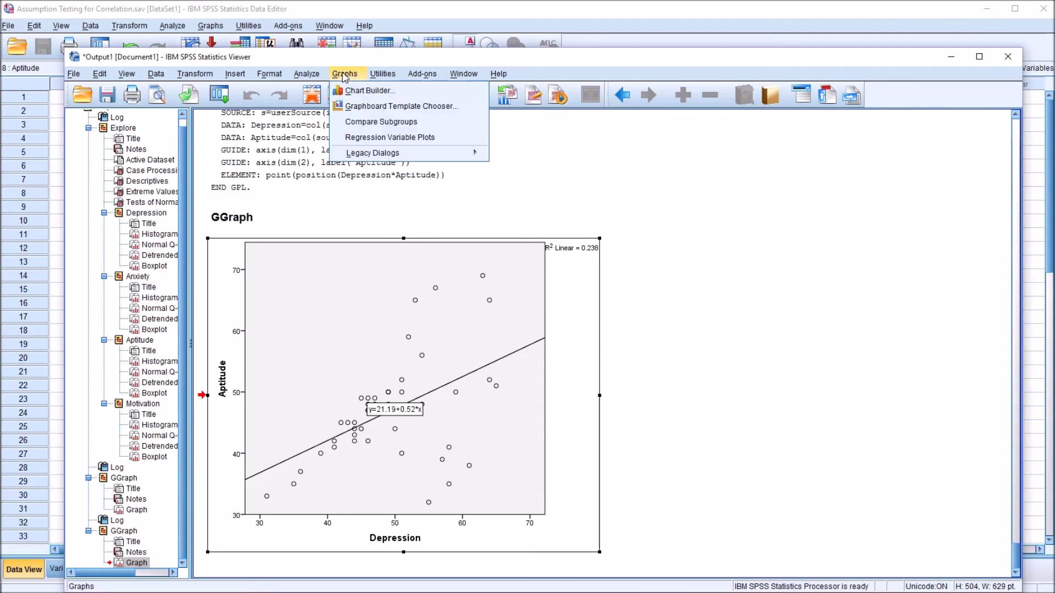
left_click(363, 89)
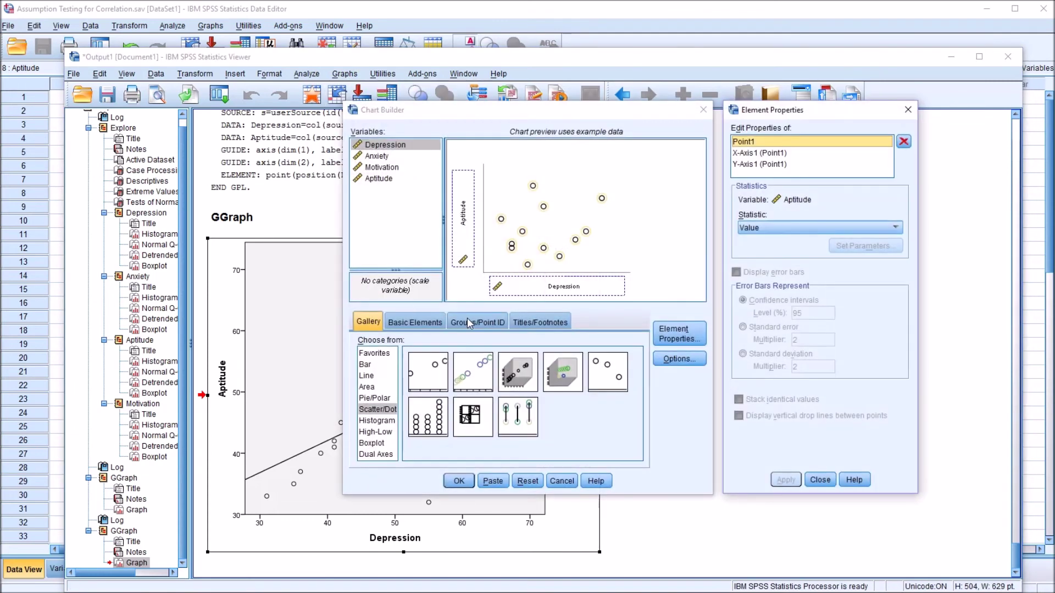
left_click(703, 110)
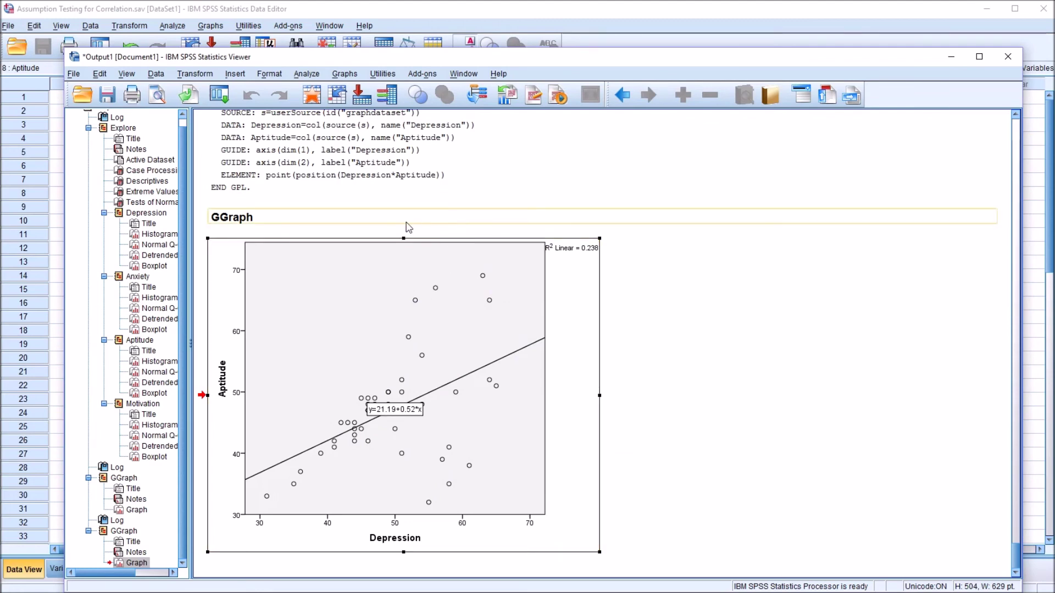
- Run a two-tailed bivariate Pearson correlation on Depression, Anxiety, Motivation and Aptitude
left_click(303, 75)
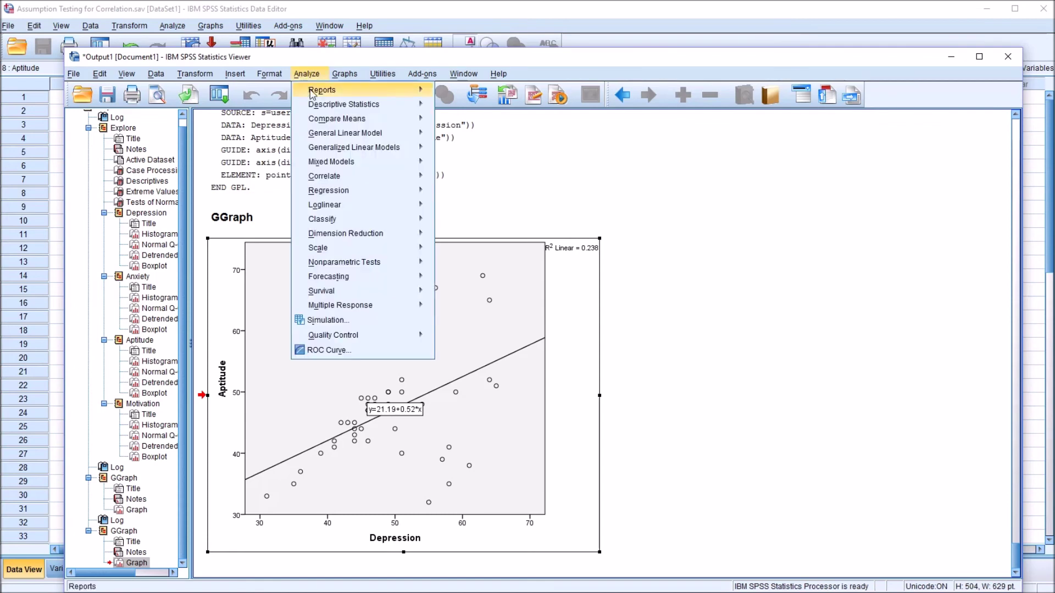
mouse_move(328, 123)
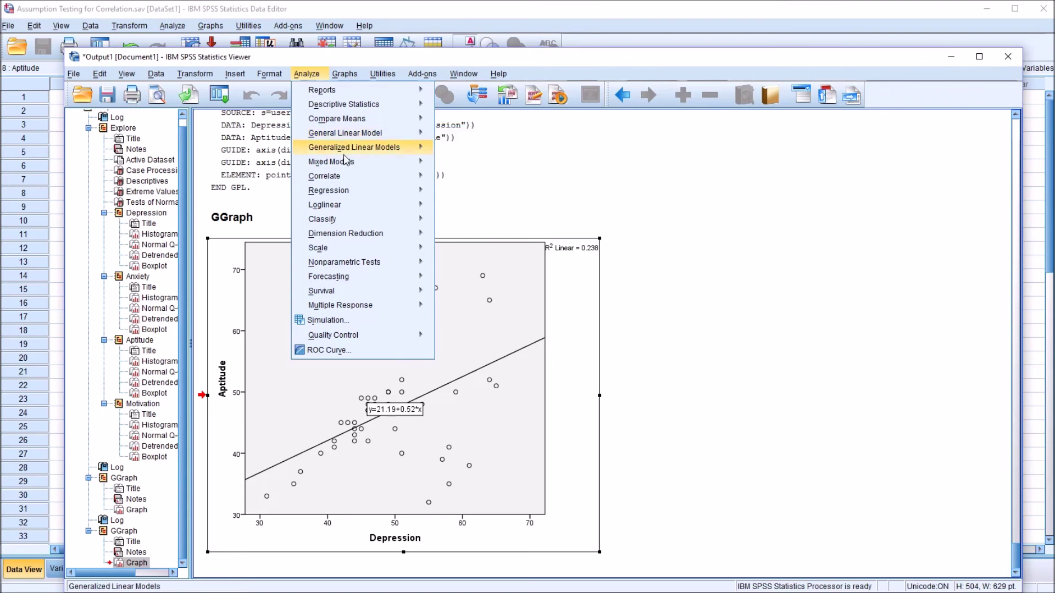
mouse_move(339, 182)
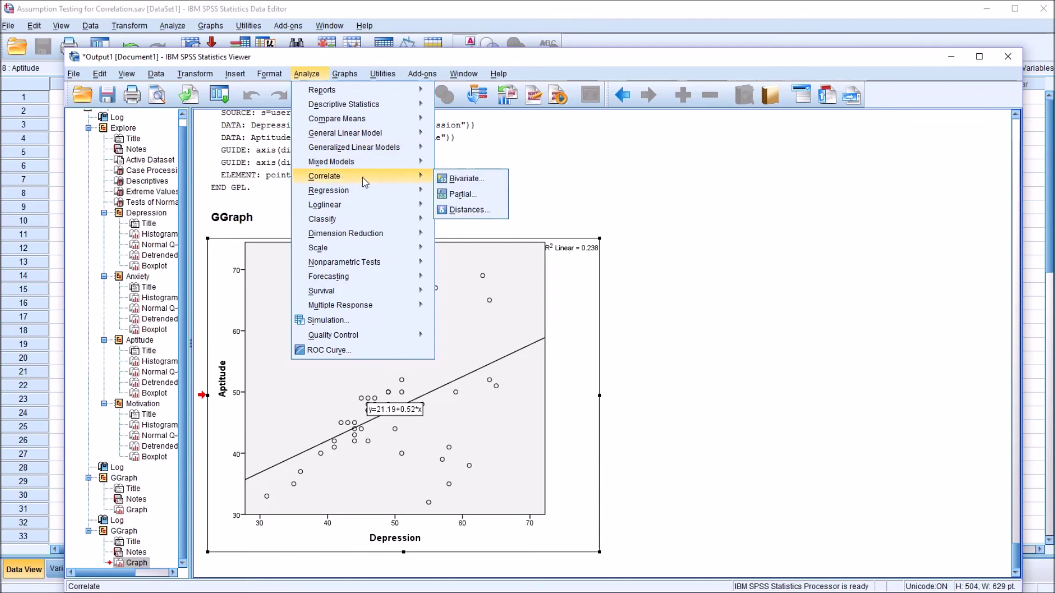
left_click(461, 179)
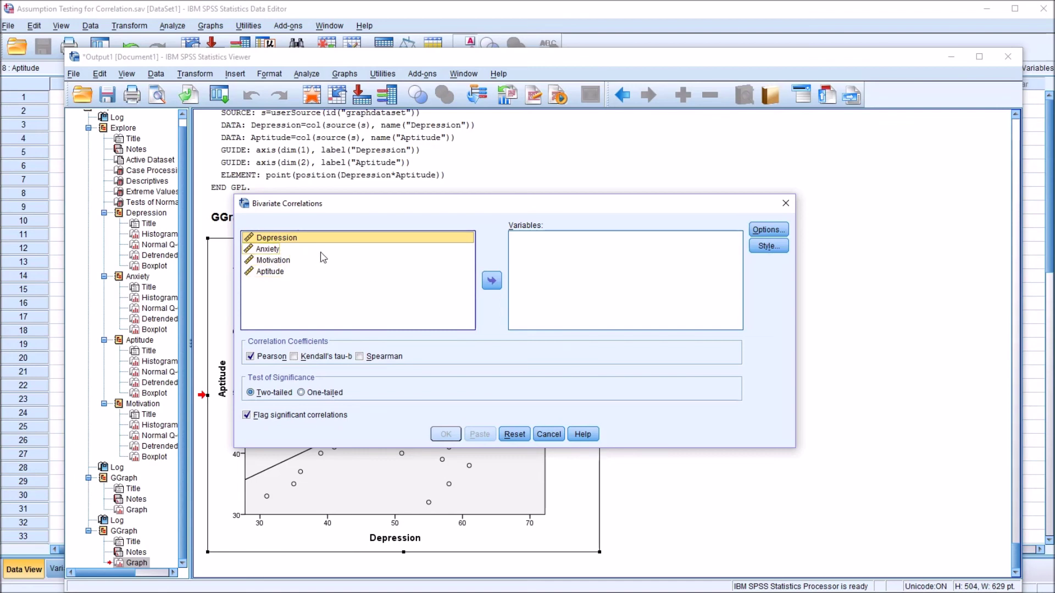
left_click_drag(272, 238, 522, 250)
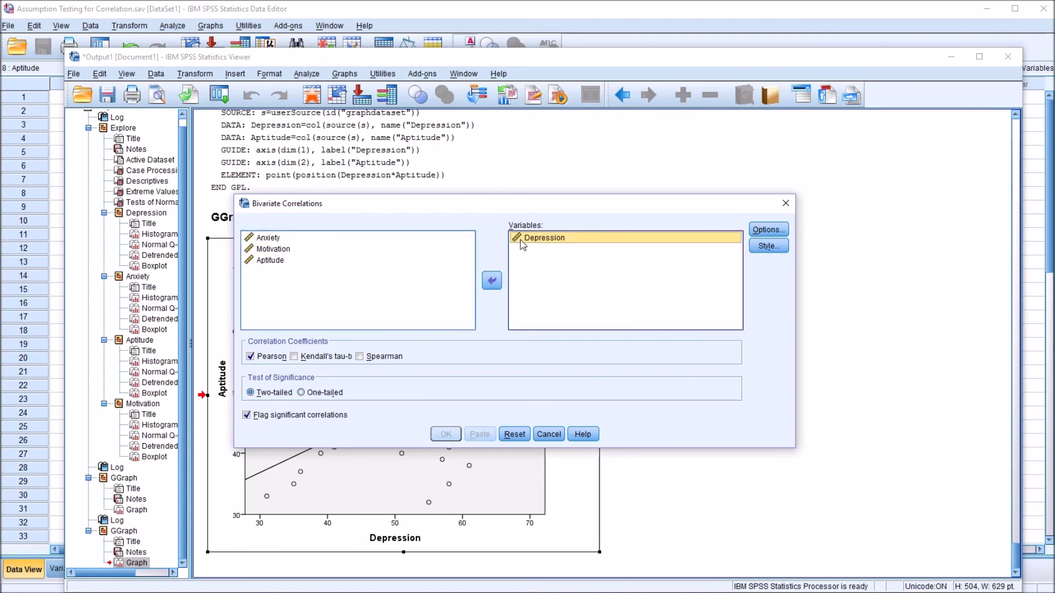
left_click_drag(280, 238, 519, 249)
left_click_drag(272, 238, 519, 259)
left_click_drag(272, 242, 525, 275)
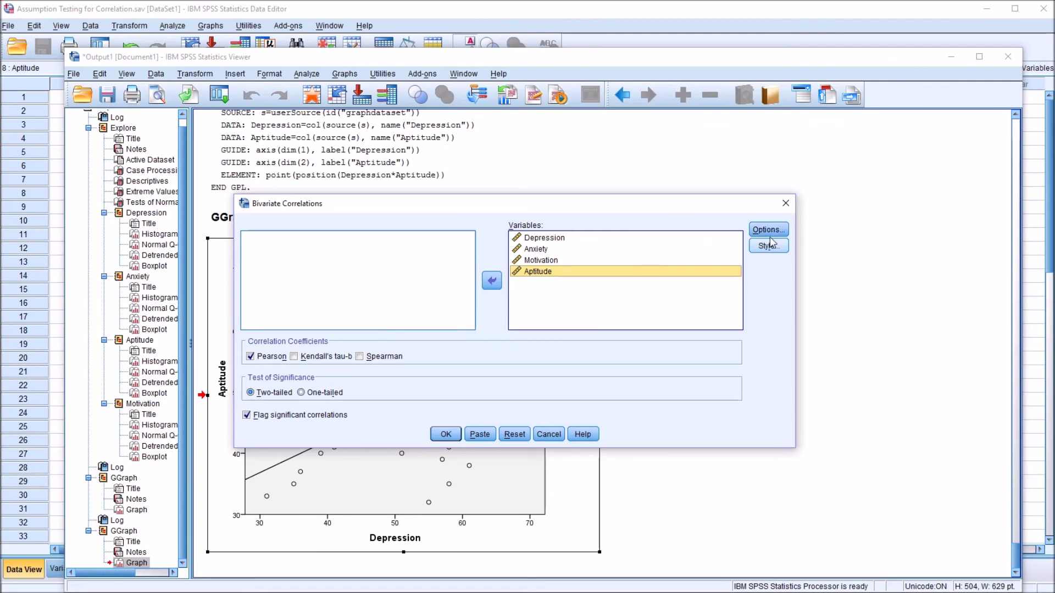
left_click(444, 435)
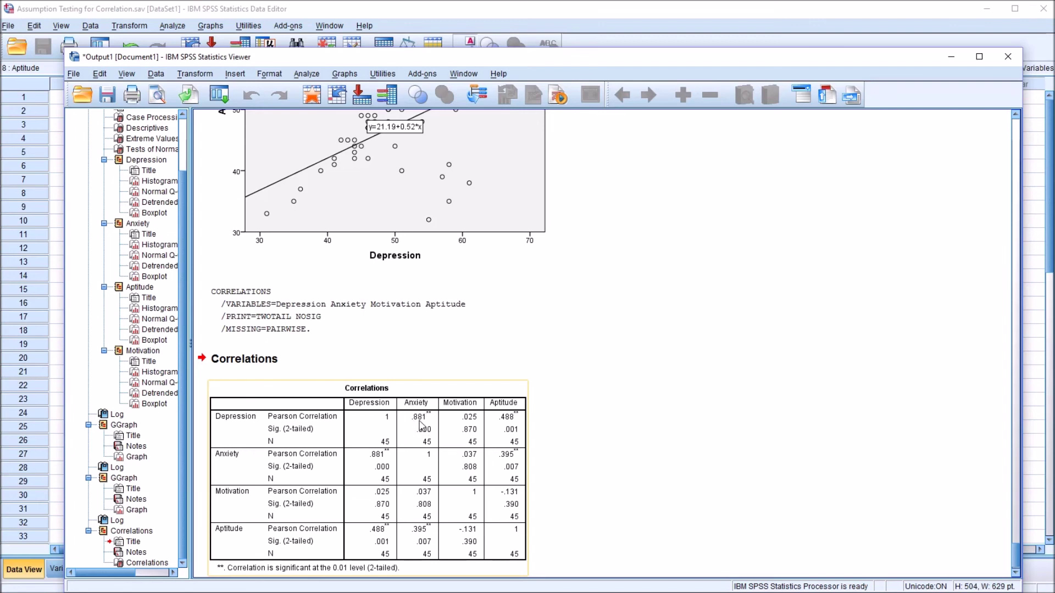
- Examine the Correlations table for the coefficients and significance of Depression with Anxiety, Motivation and Aptitude
left_click(618, 526)
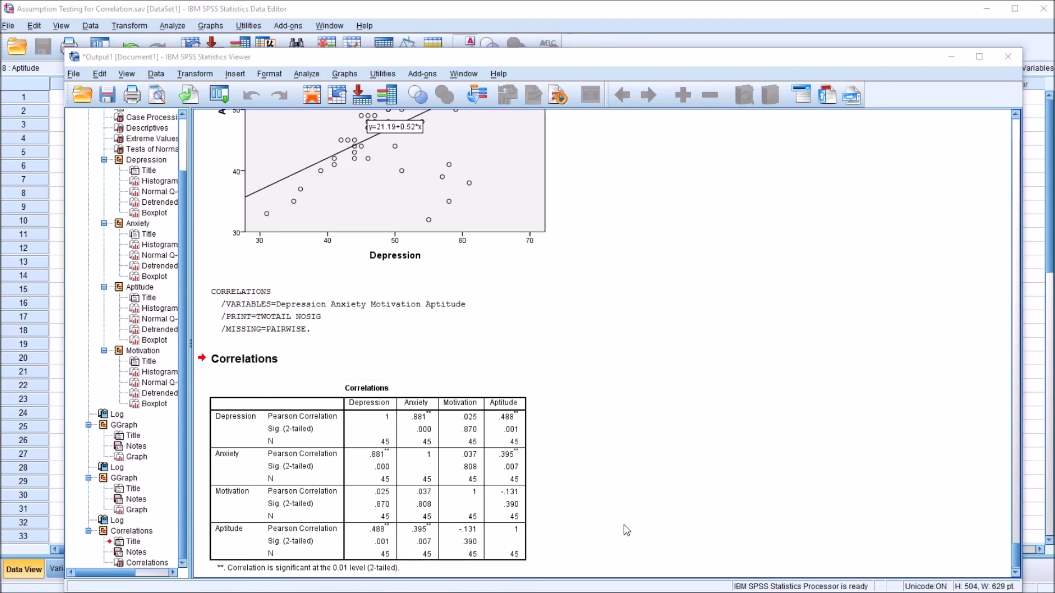
left_click(448, 445)
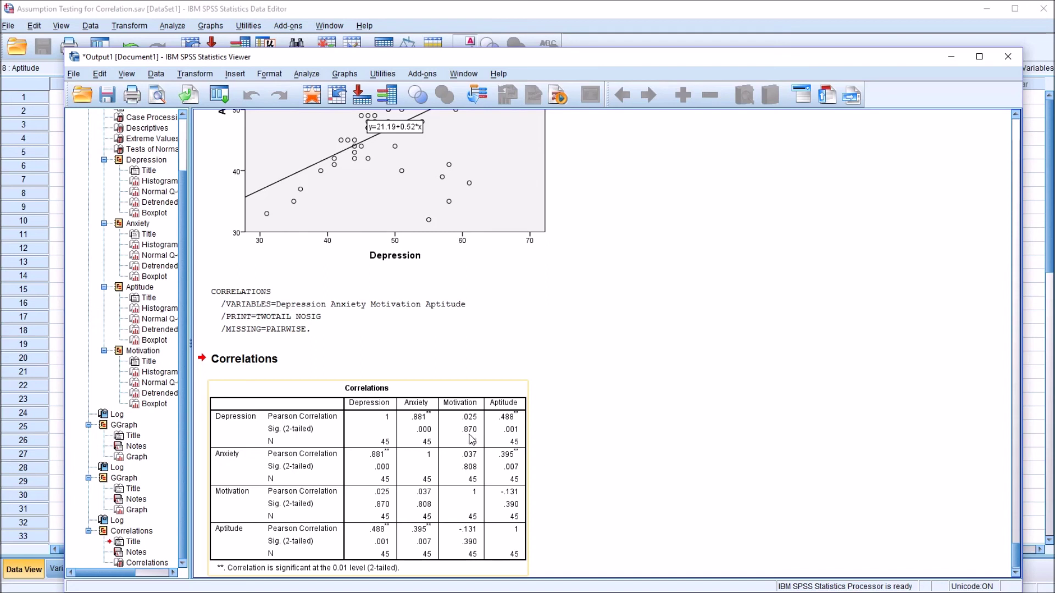
left_click(583, 408)
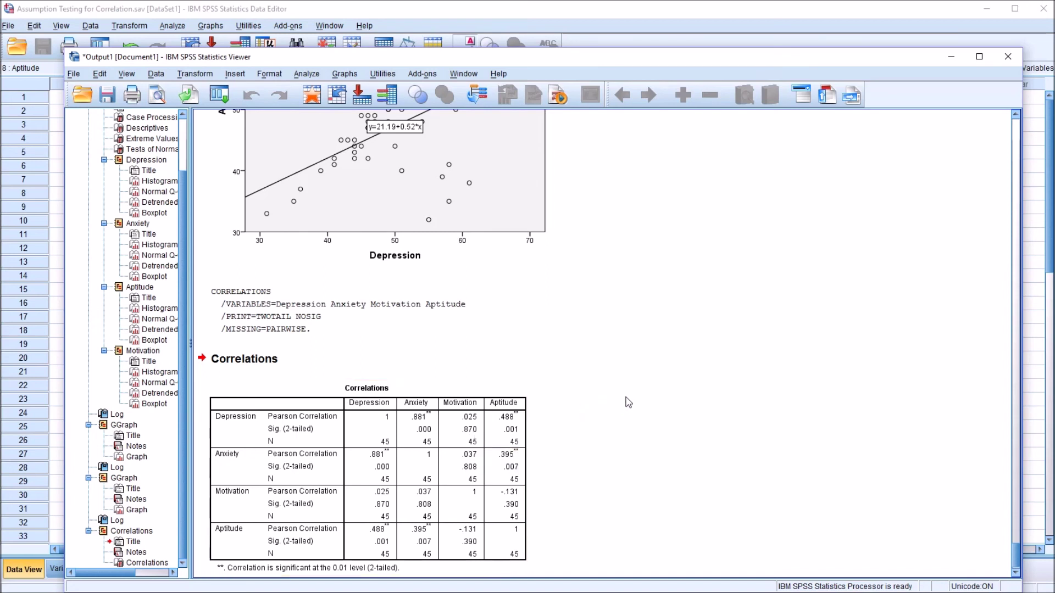
left_click(514, 424)
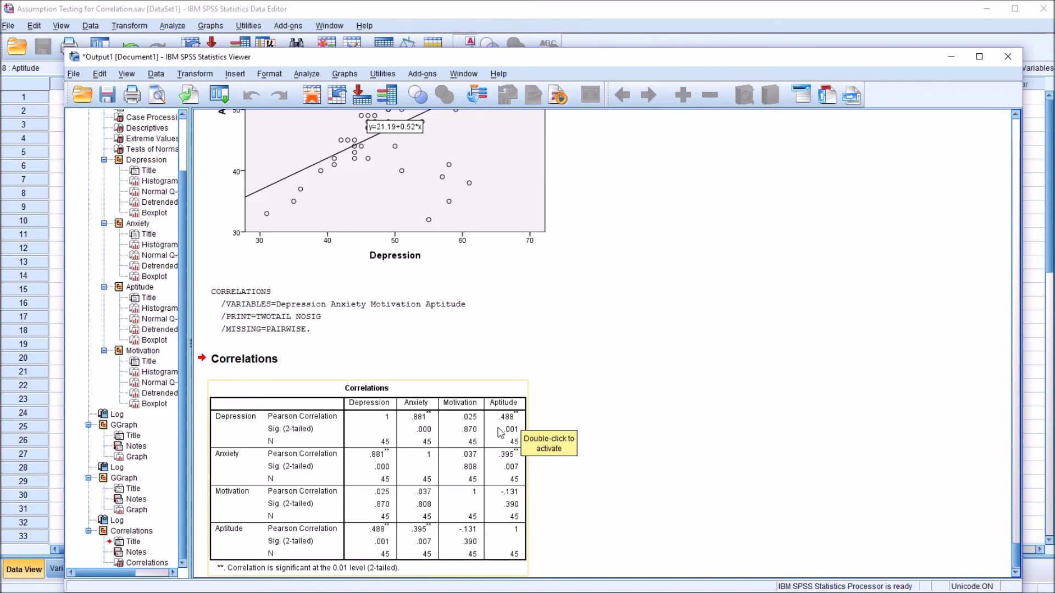
left_click(704, 468)
left_click(477, 457)
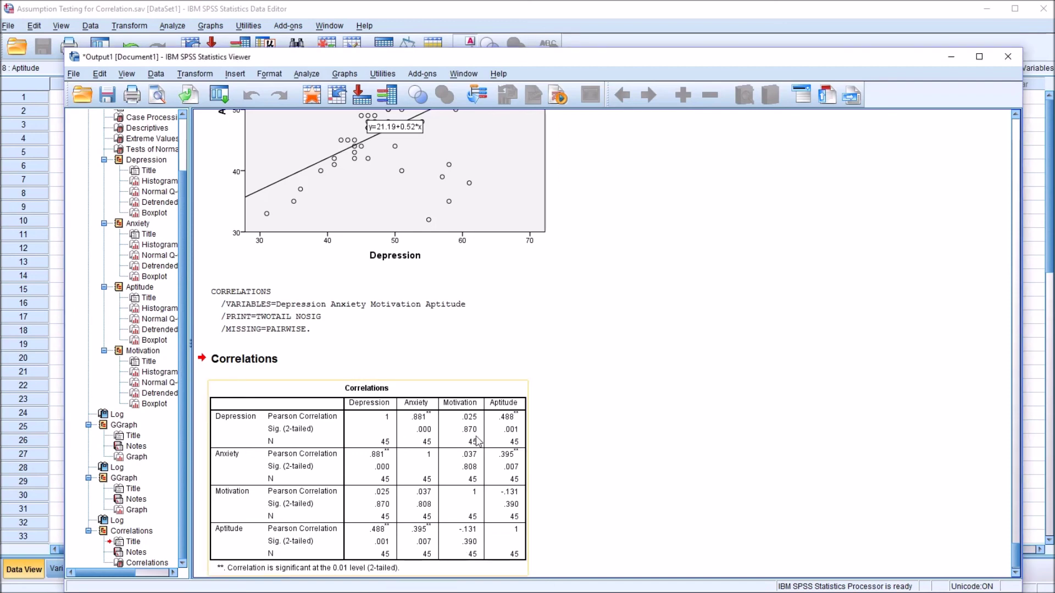
left_click(567, 442)
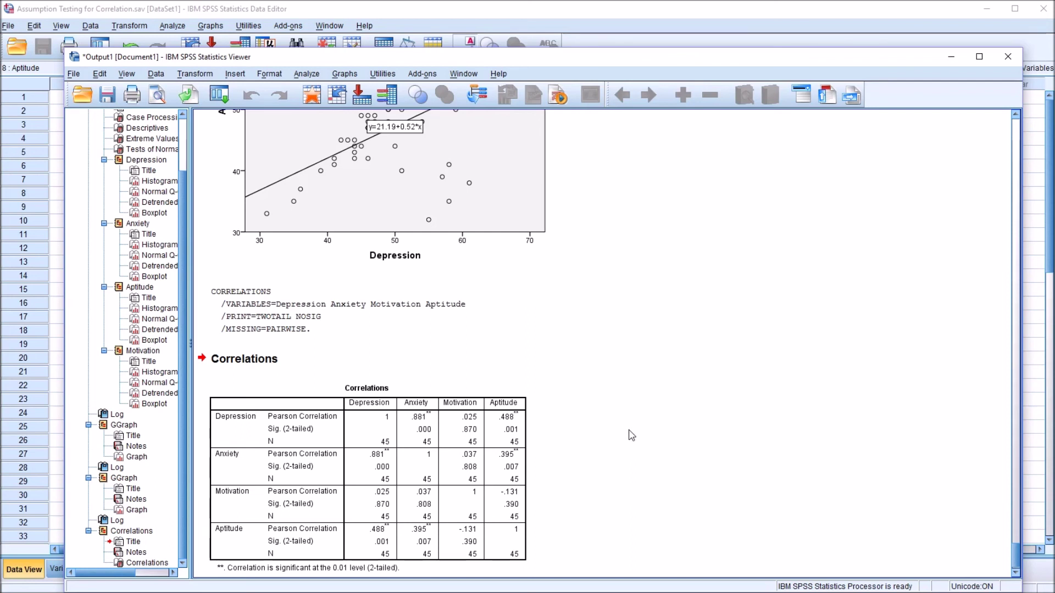
left_click(513, 438)
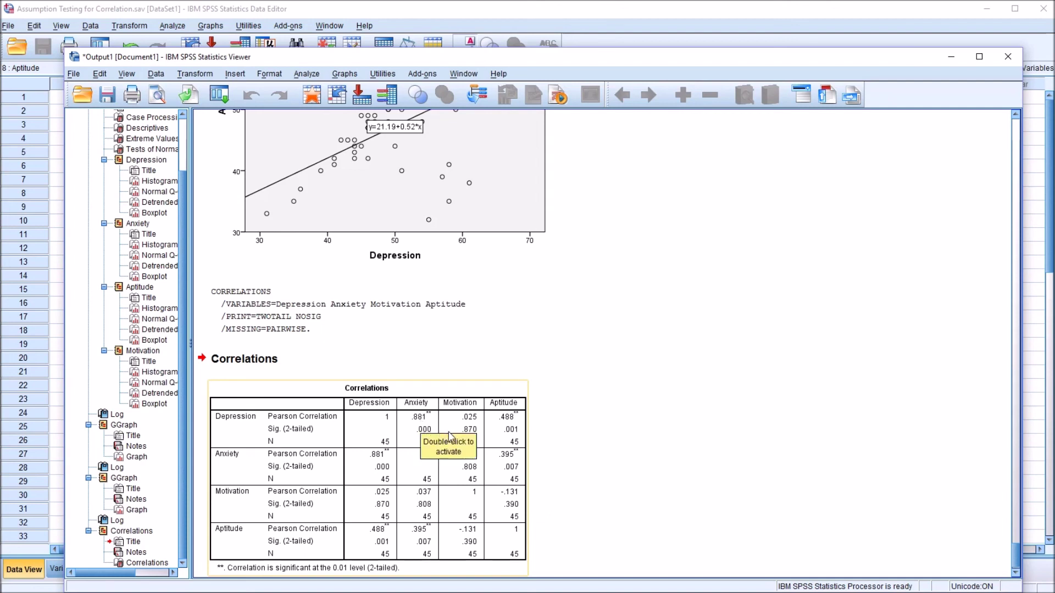
left_click(568, 436)
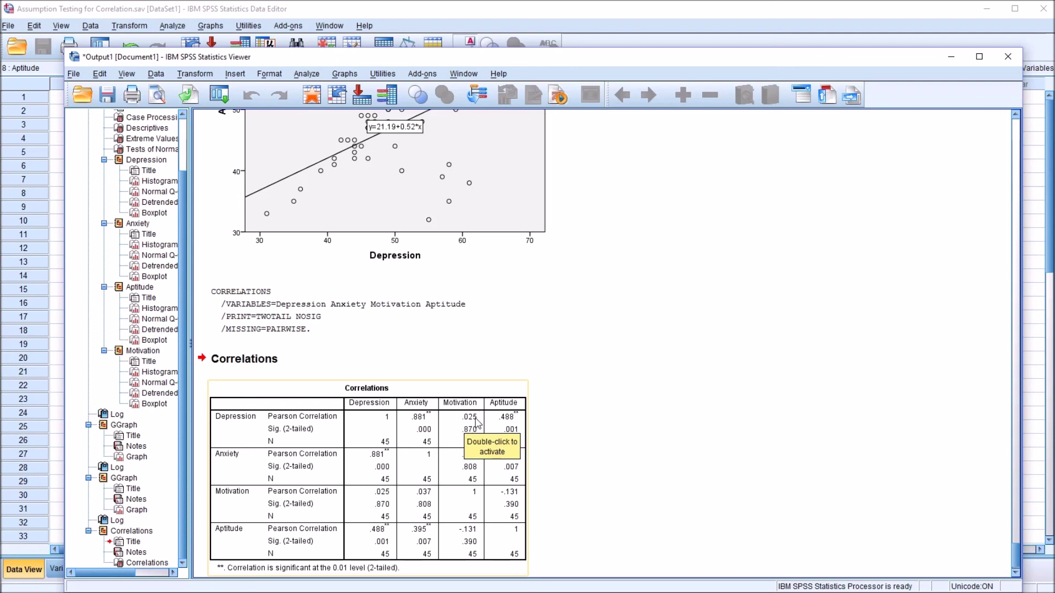
left_click(471, 426)
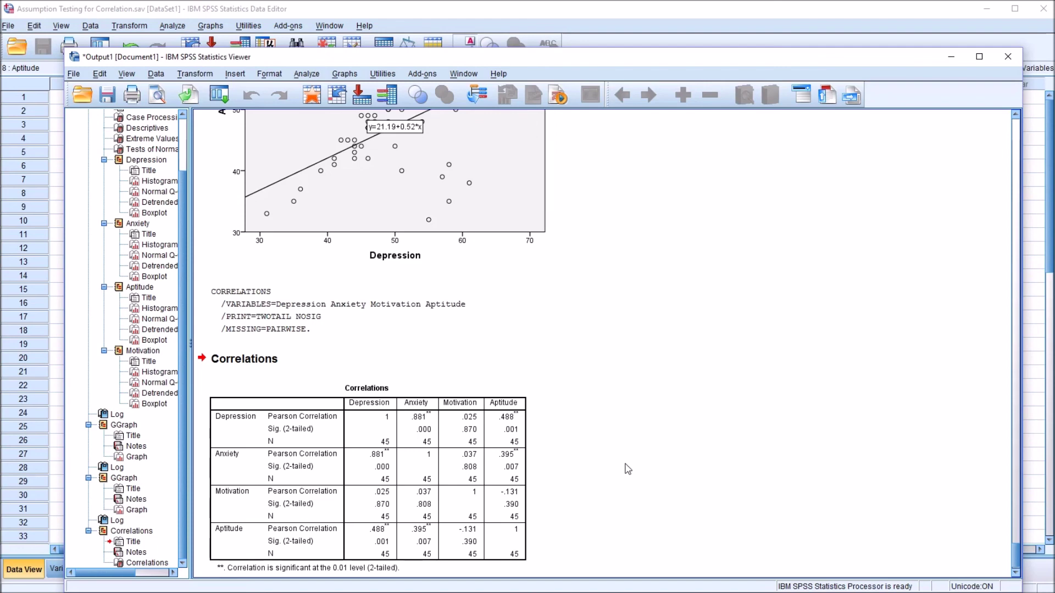
left_click(515, 457)
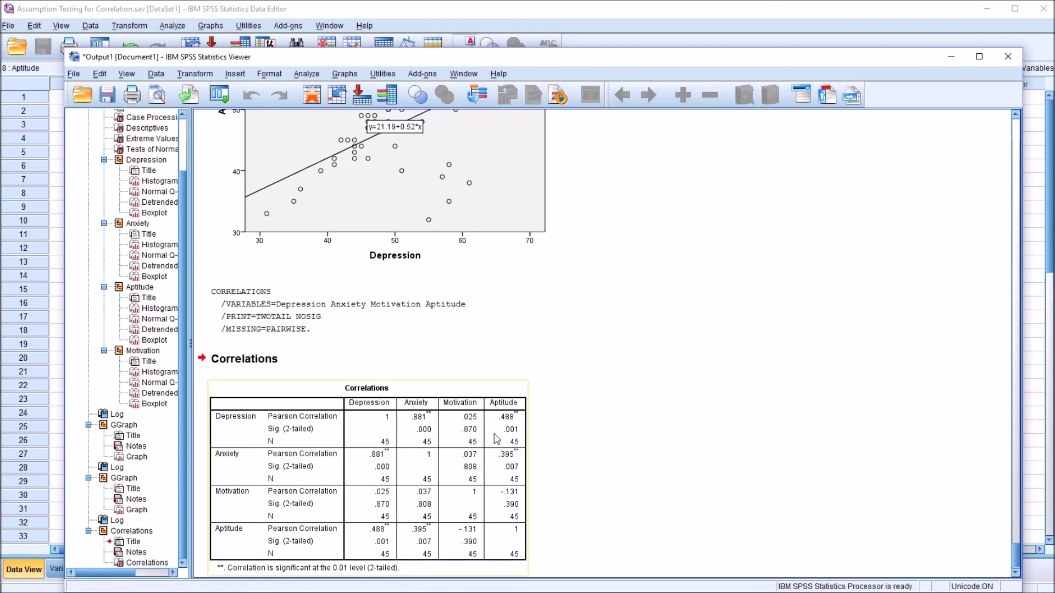